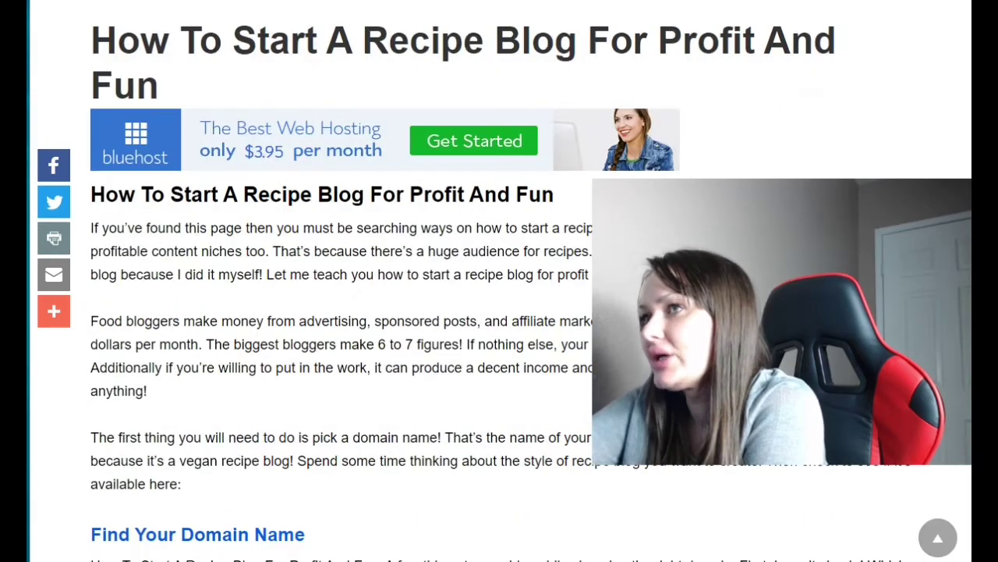
Go from the recipe blog article to the Bluehost domain search and check the availability of anyreasonvegans.com
scroll(499, 312, "down", 7)
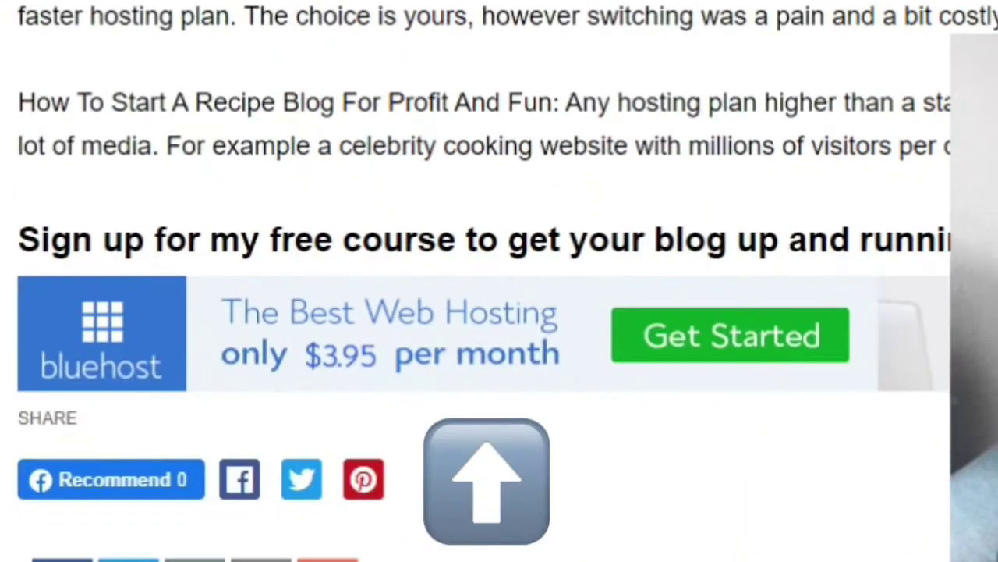
scroll(484, 281, "down", 3)
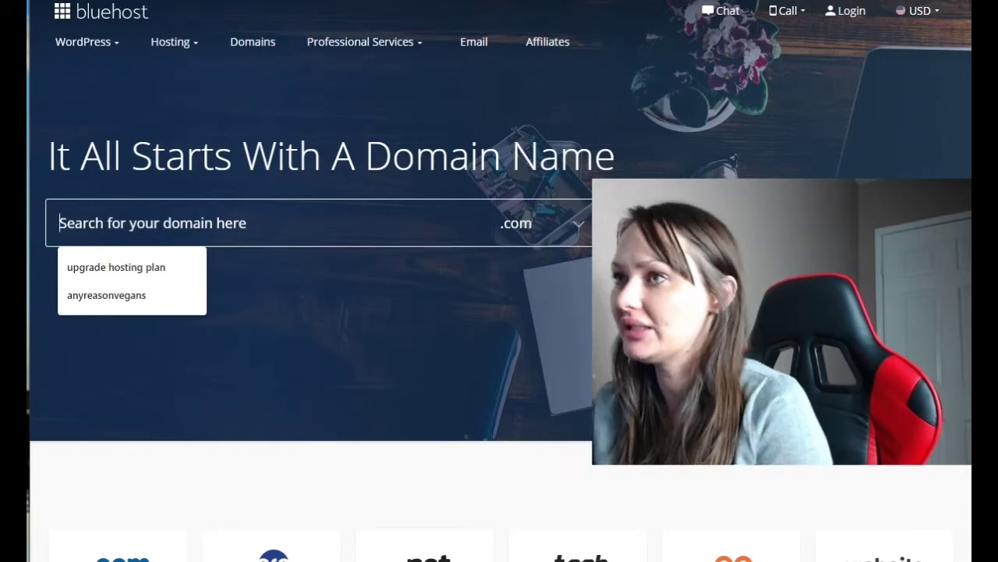
left_click(106, 295)
scroll(312, 281, "down", 3)
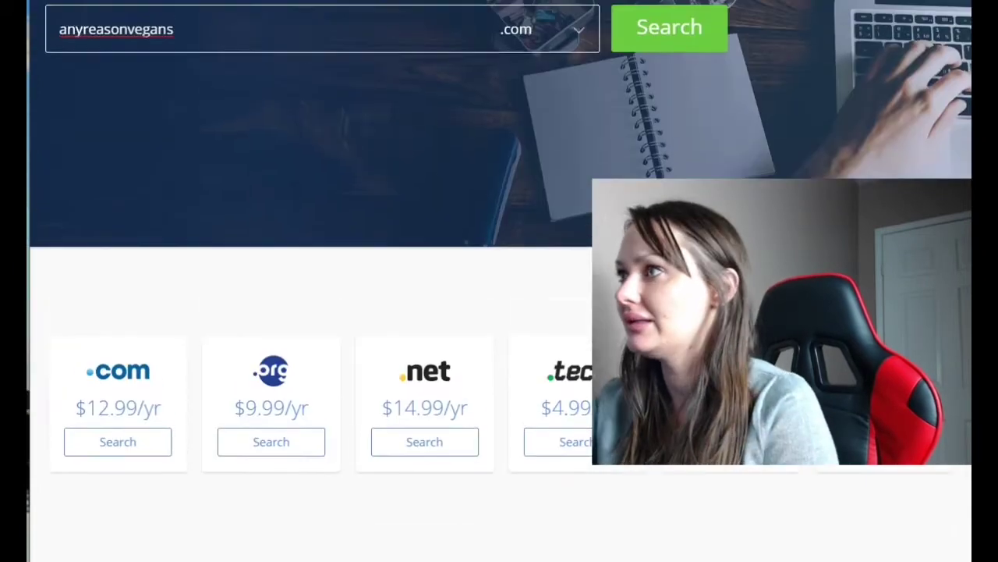
scroll(312, 281, "up", 1)
left_click(669, 67)
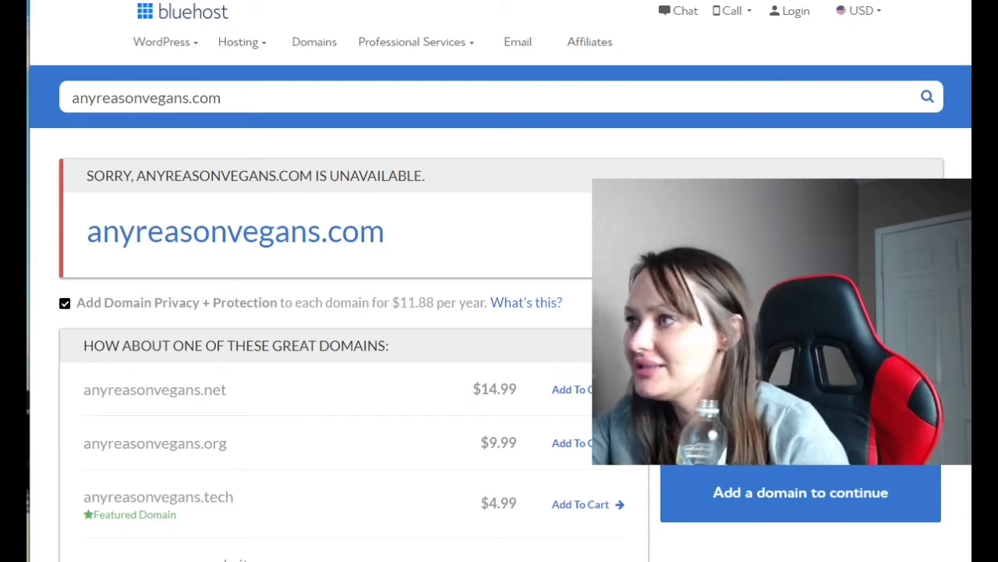
scroll(327, 312, "down", 1)
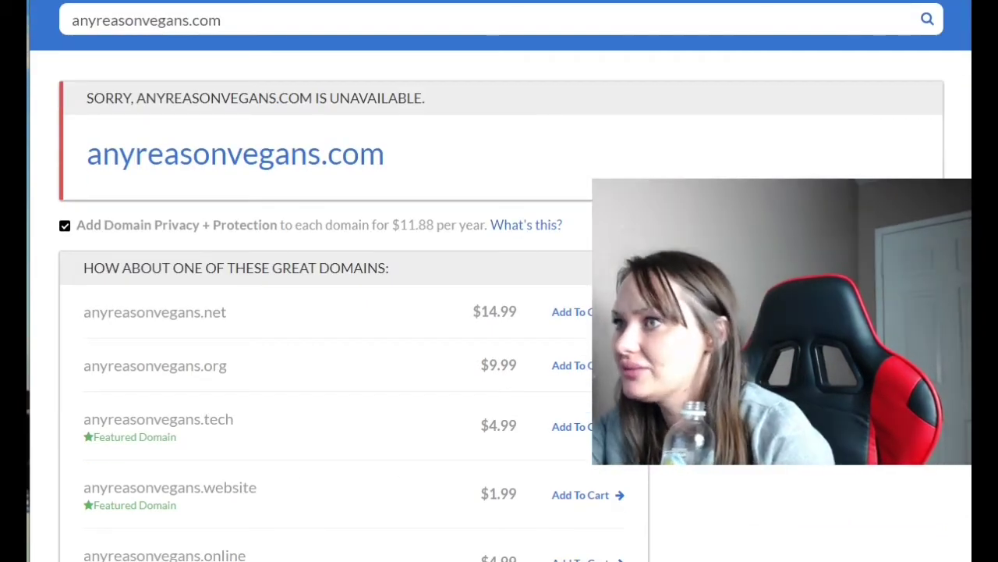
scroll(327, 312, "up", 1)
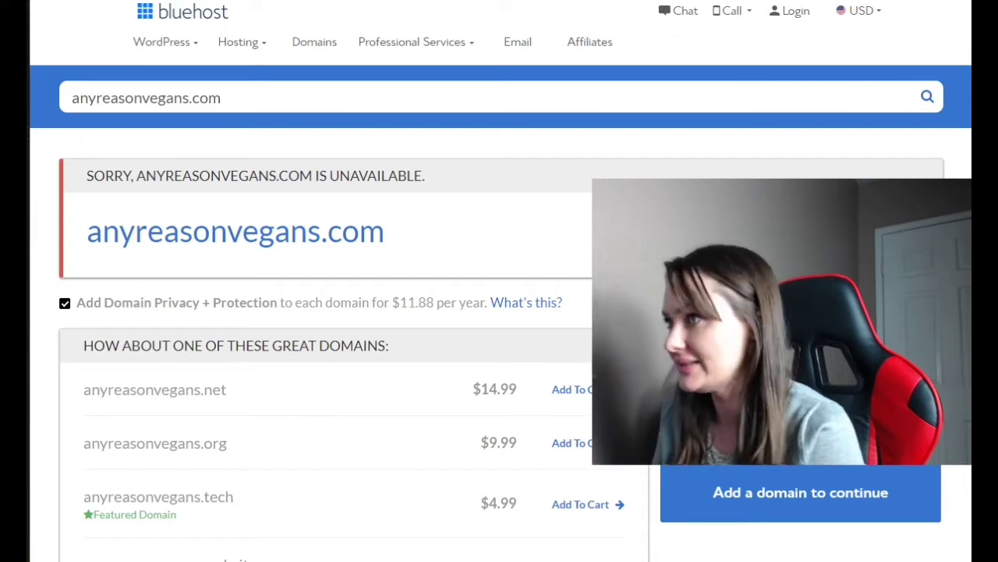
Search for the domain name kaylaskitchen in place of the previous one
triple_click(145, 97)
key("BackSpace")
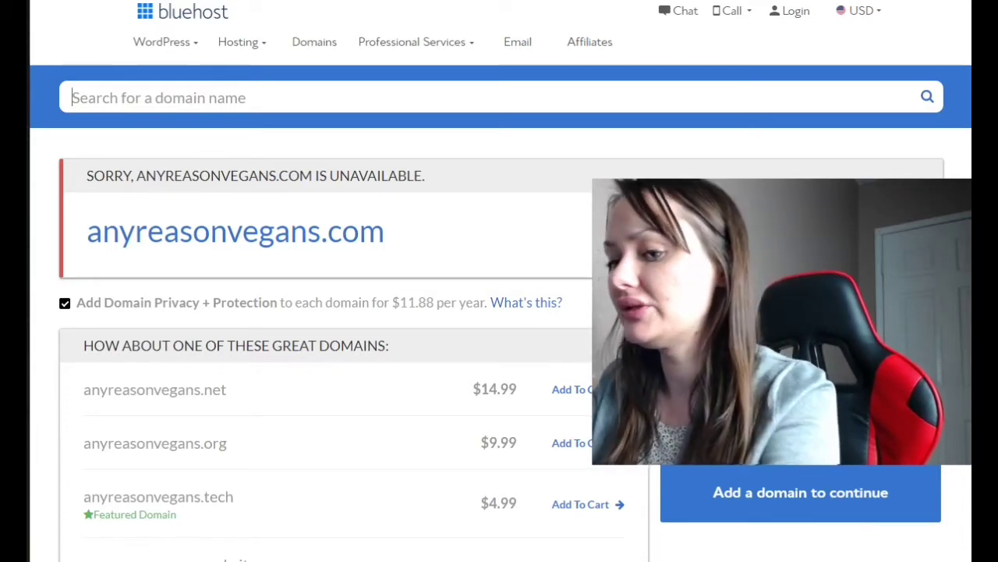
type("kayl")
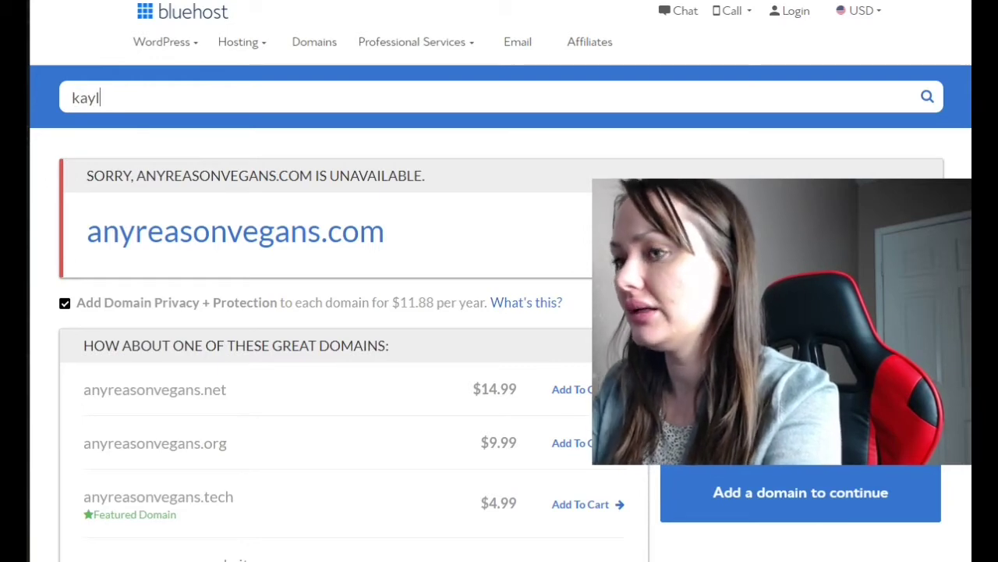
type("ask")
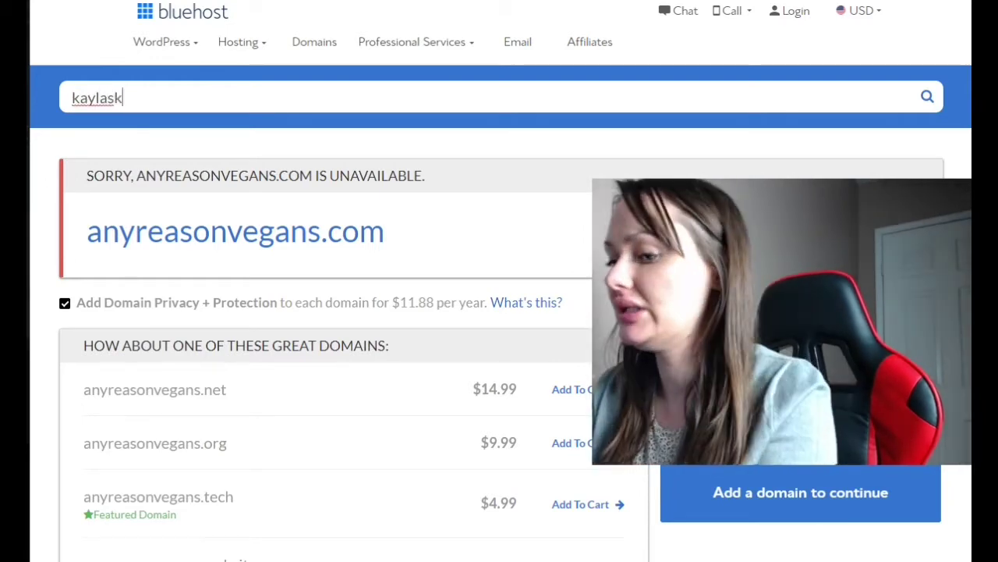
type("itchen")
key("Return")
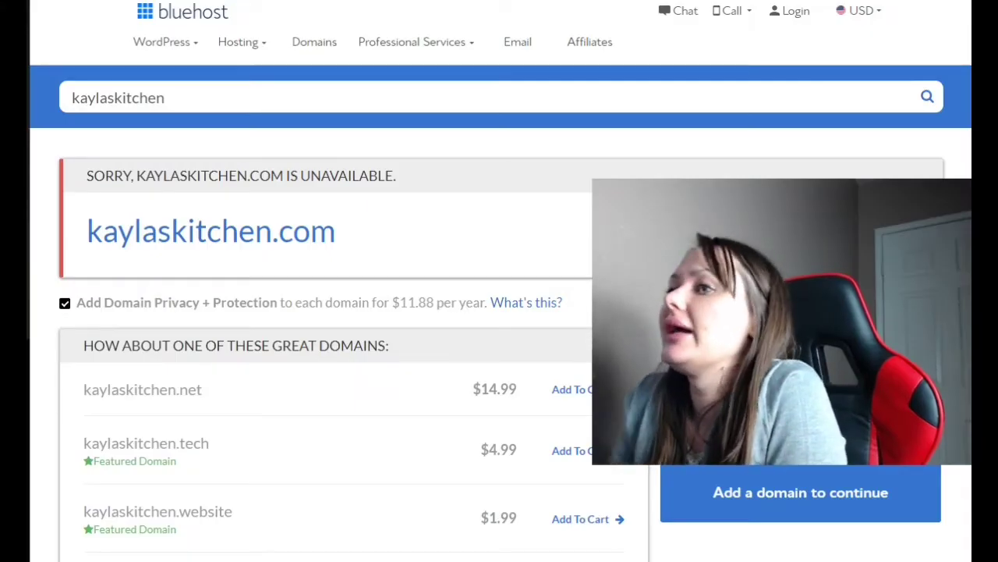
Change the domain search to kaylascookingtips and check its availability
key("BackSpace")
key("BackSpace")
key("BackSpace")
key("BackSpace")
key("BackSpace")
key("BackSpace")
key("BackSpace")
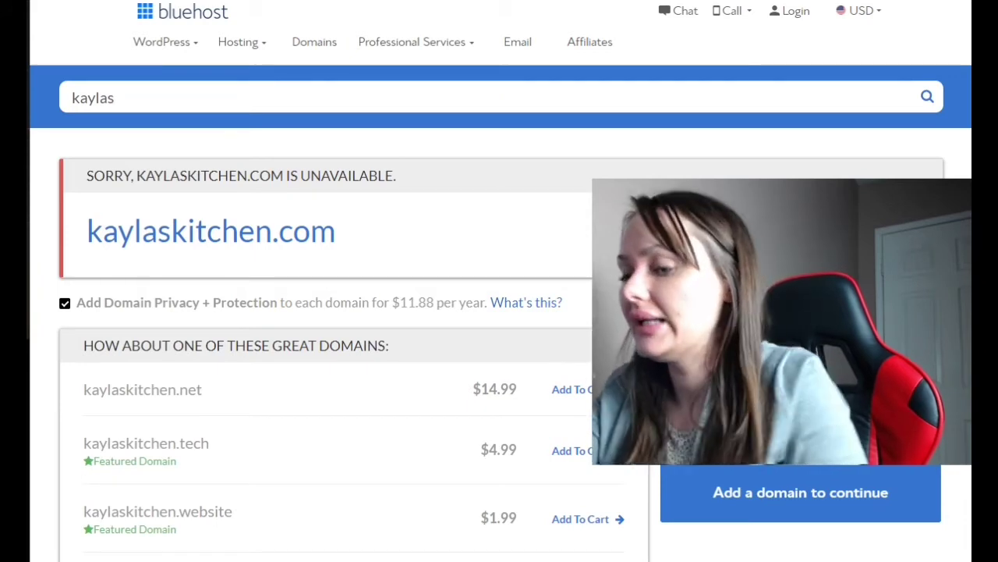
type("cookin")
type("gtips")
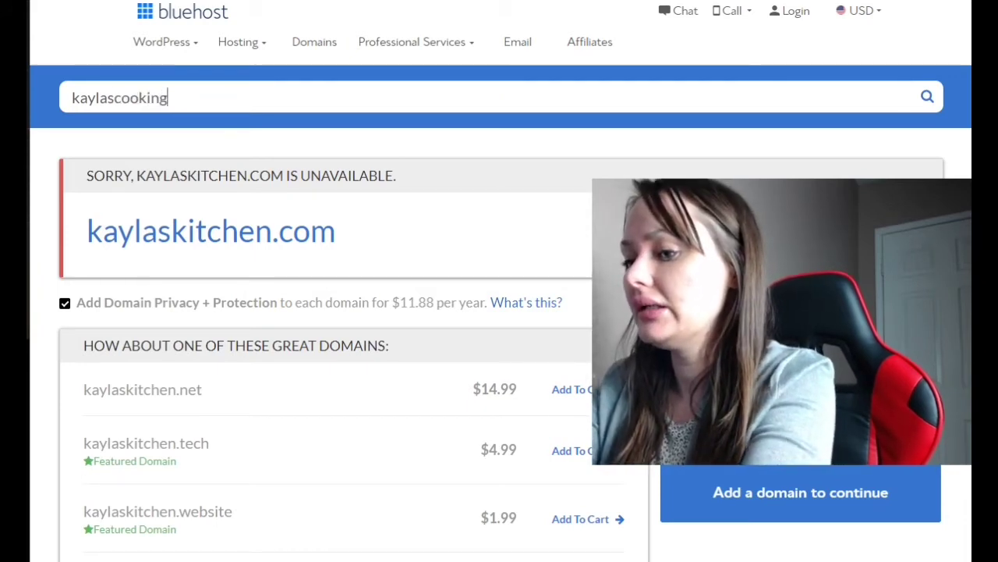
key("Return")
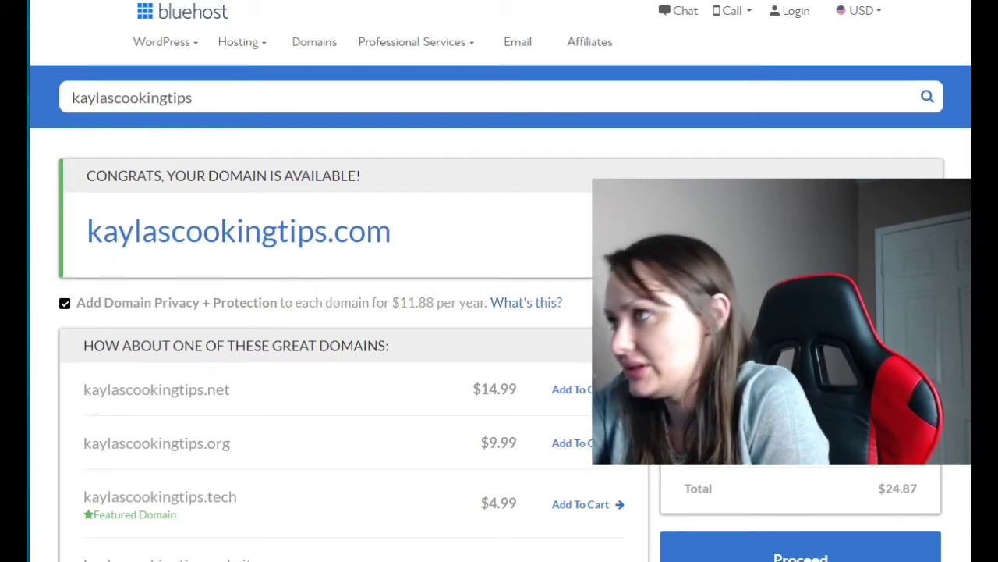
Review the shopping cart items and the prices of the suggested alternative domain extensions
scroll(500, 312, "down", 2)
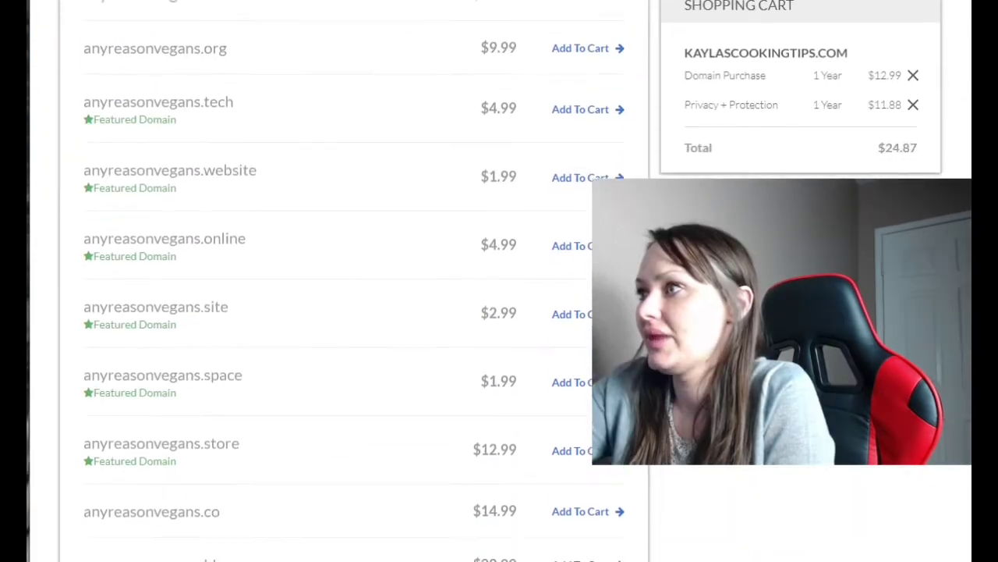
scroll(351, 281, "down", 1)
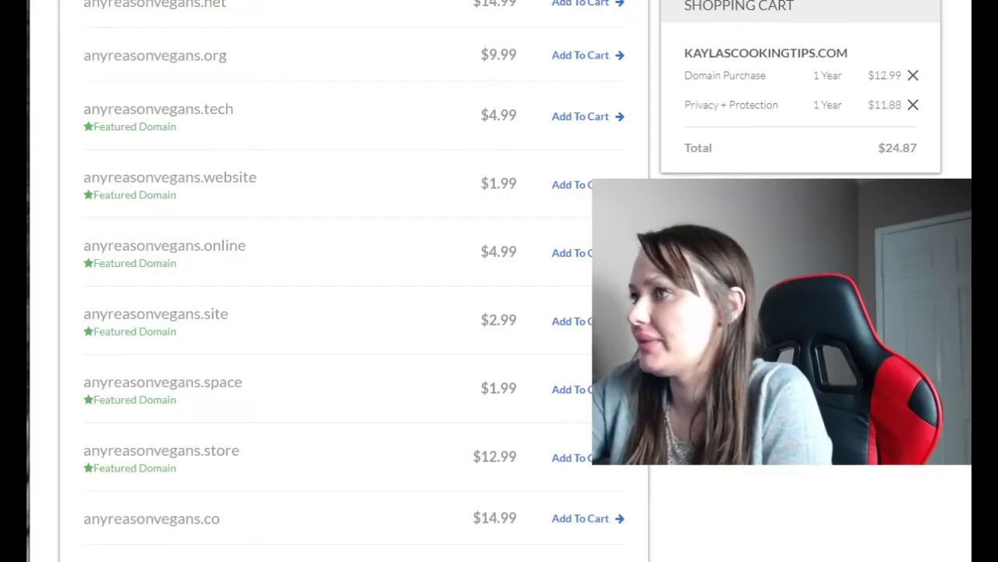
scroll(339, 281, "up", 5)
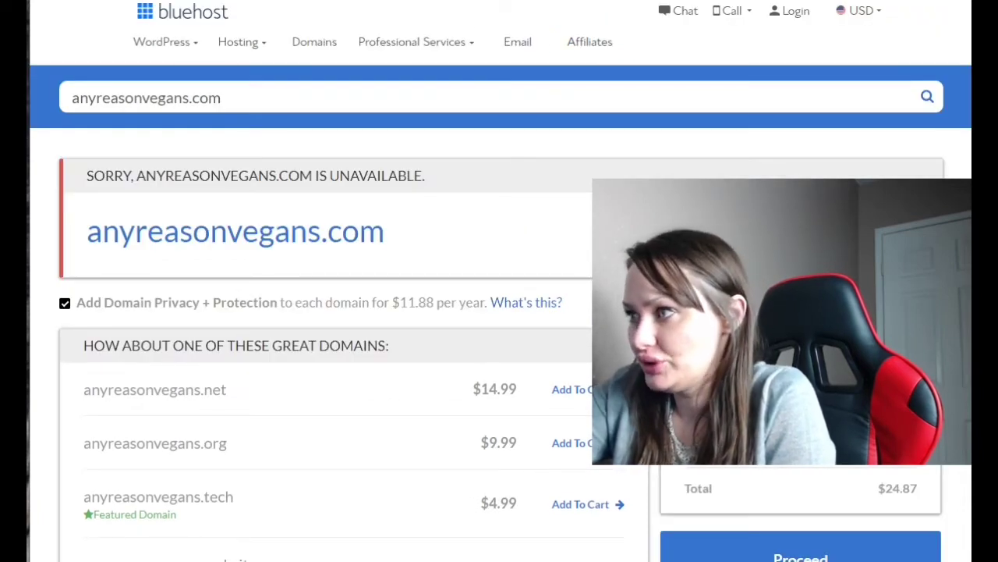
Open the shared hosting offer and bring up its plans with their monthly prices
mouse_move(240, 41)
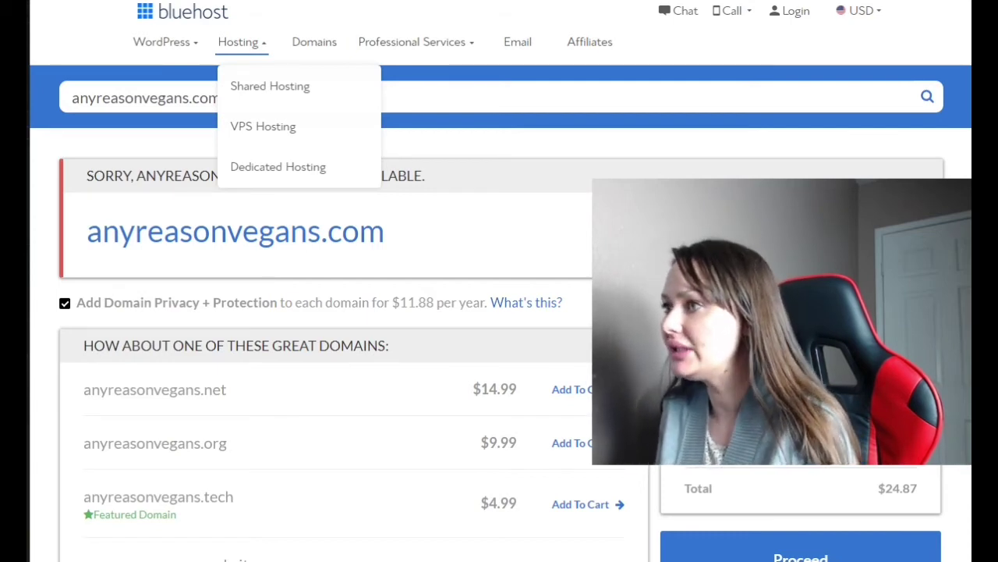
left_click(270, 86)
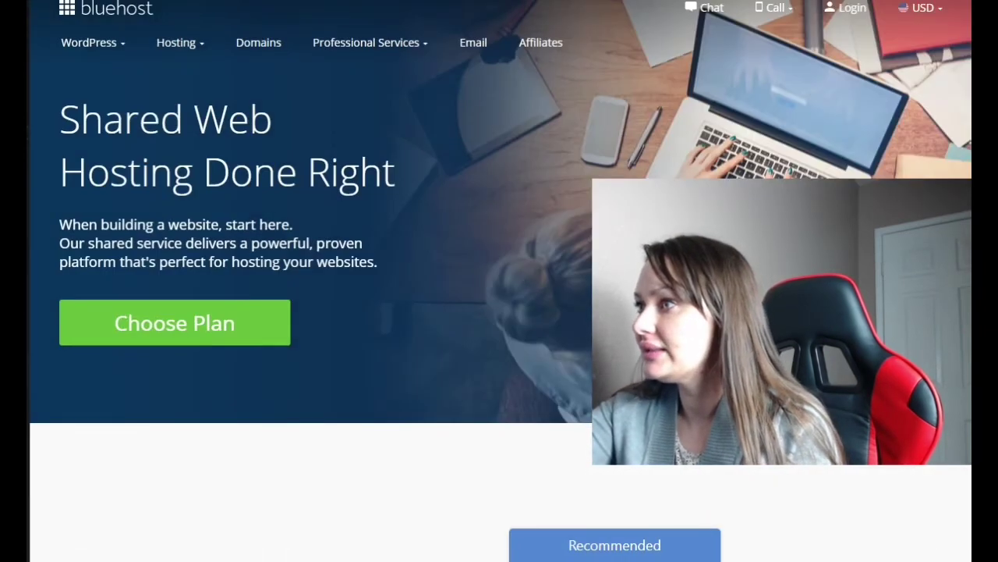
scroll(312, 312, "down", 3)
scroll(312, 312, "up", 3)
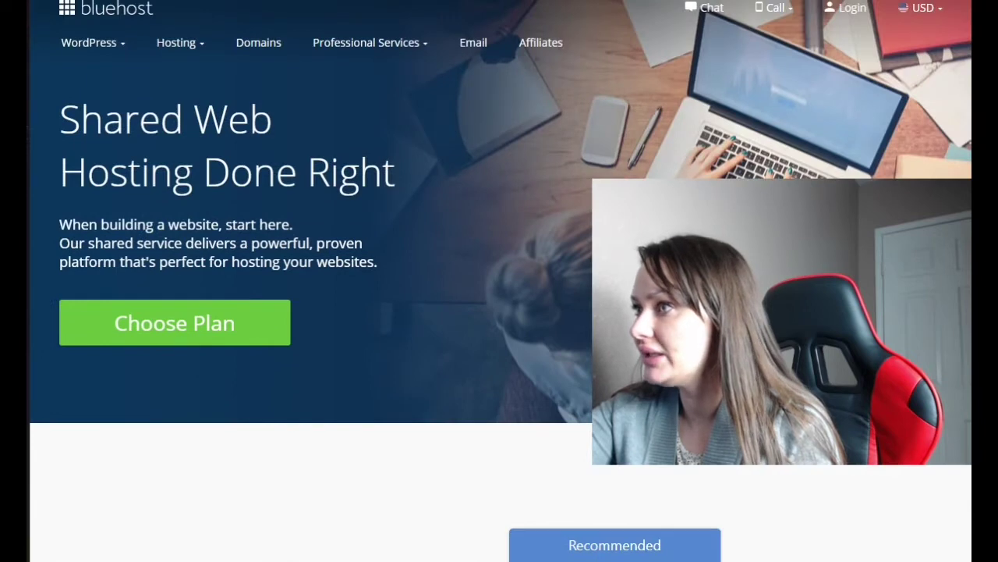
scroll(312, 312, "down", 1)
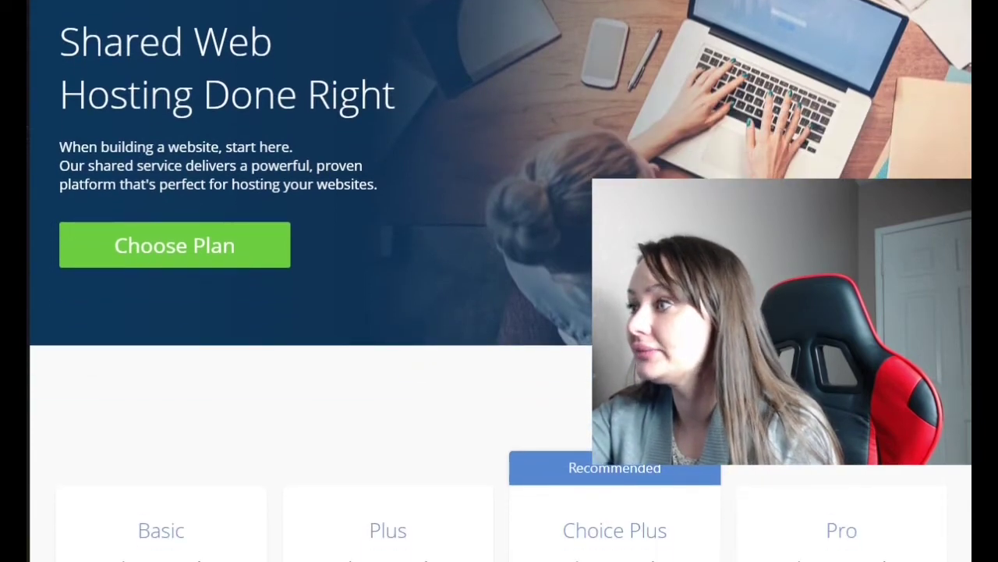
scroll(312, 312, "down", 1)
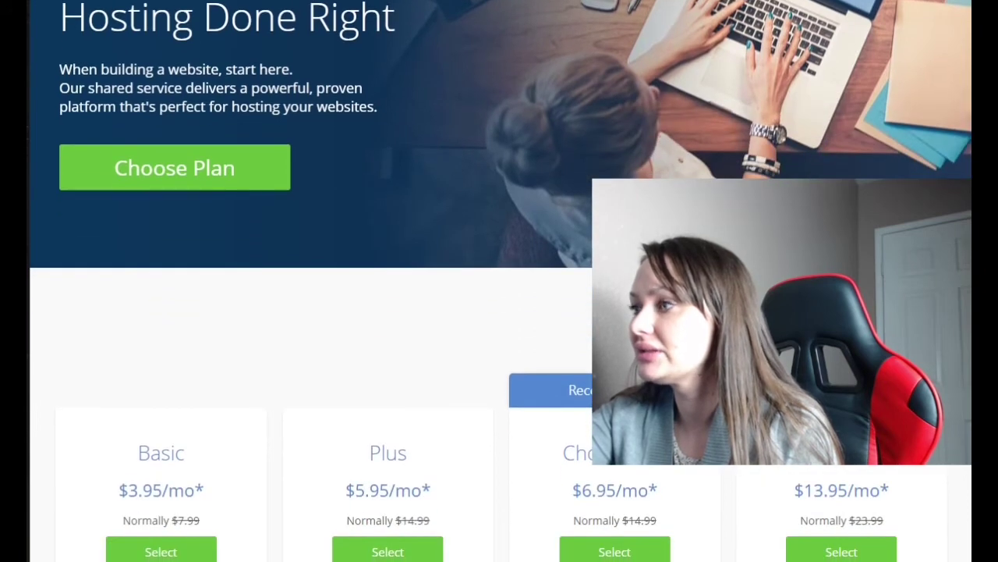
scroll(312, 312, "down", 5)
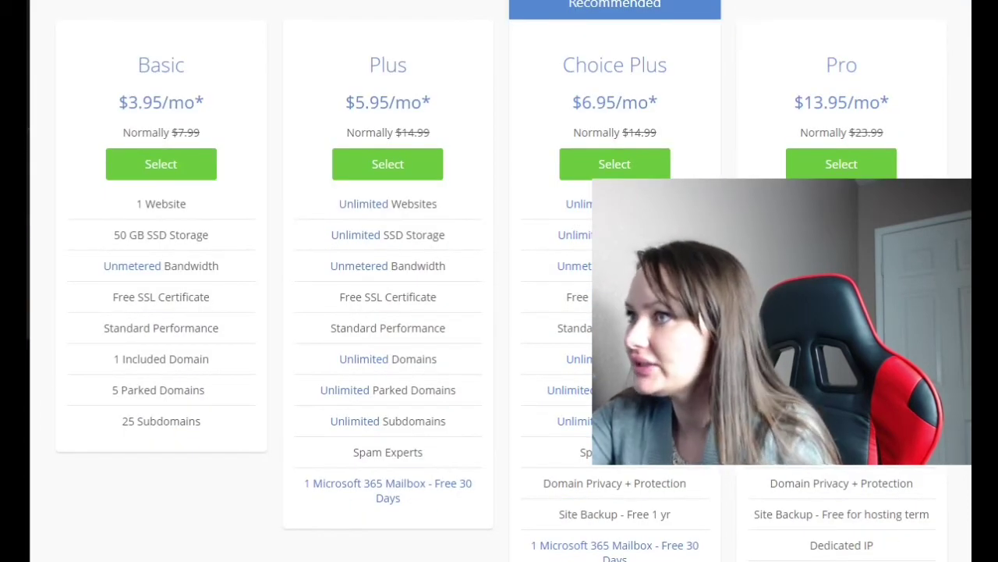
Compare the features included in the Basic, Plus, Choice Plus and Pro shared hosting plans
scroll(500, 281, "down", 3)
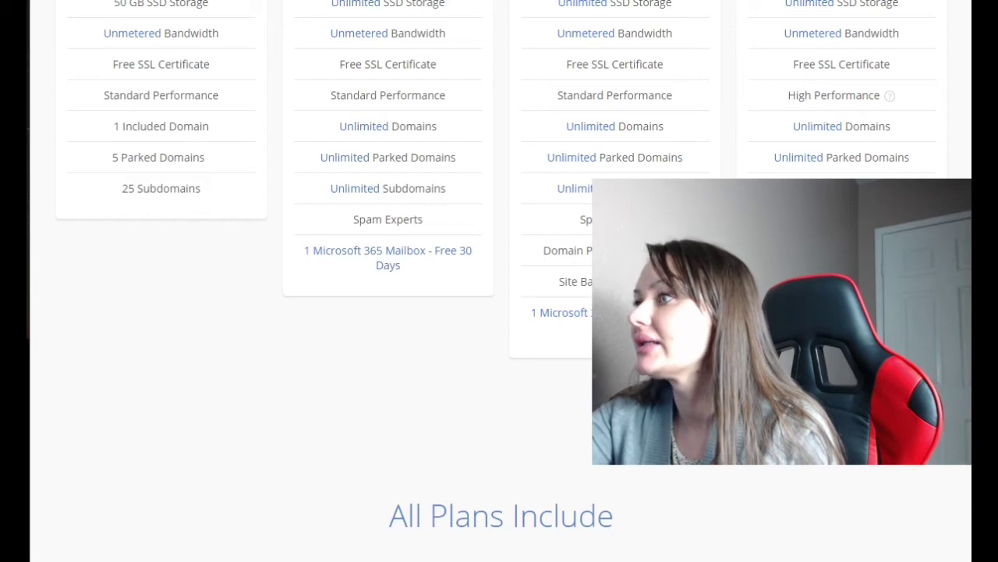
scroll(499, 281, "up", 1)
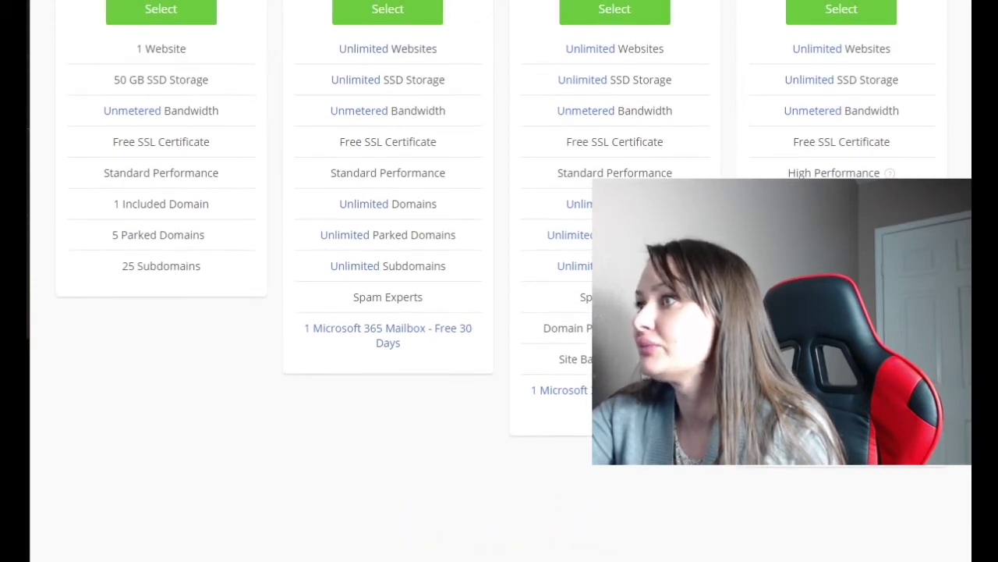
scroll(499, 281, "up", 3)
scroll(499, 280, "down", 2)
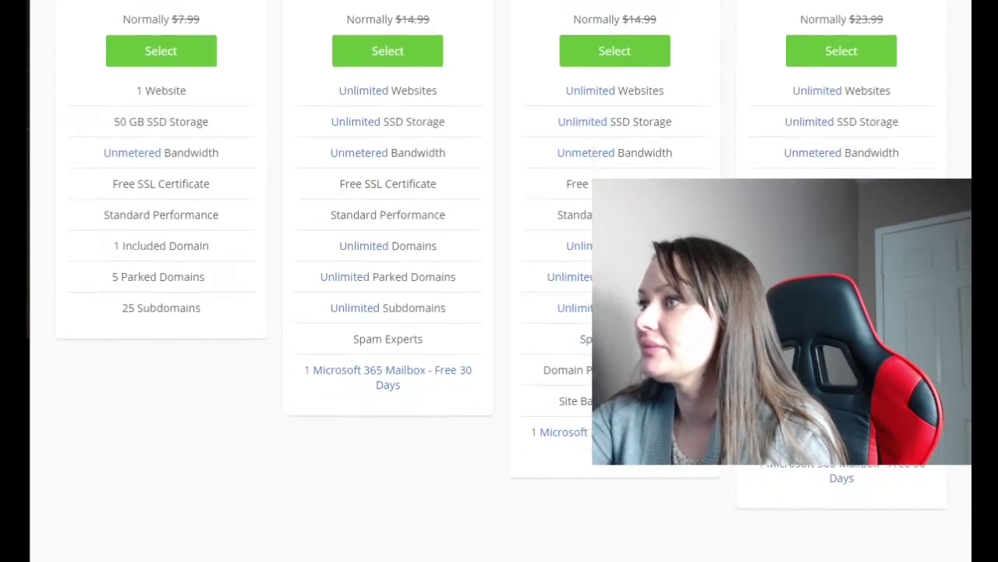
scroll(499, 281, "down", 3)
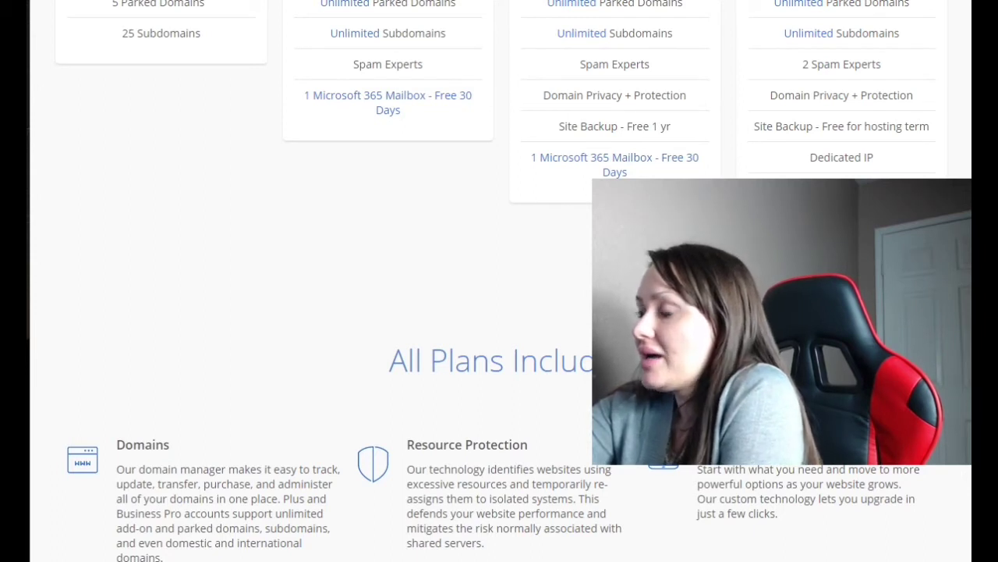
scroll(499, 281, "up", 2)
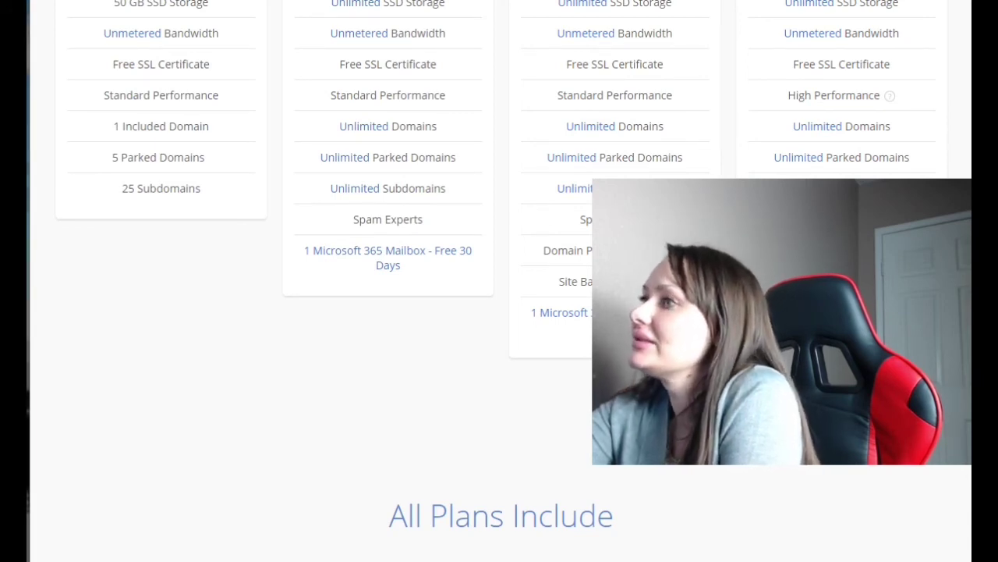
scroll(500, 281, "down", 1)
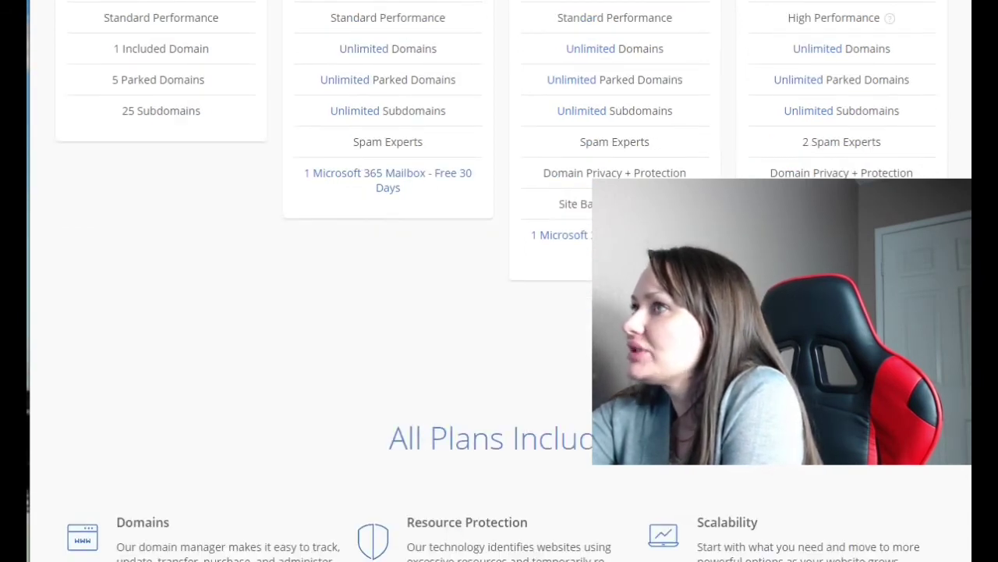
scroll(499, 281, "up", 2)
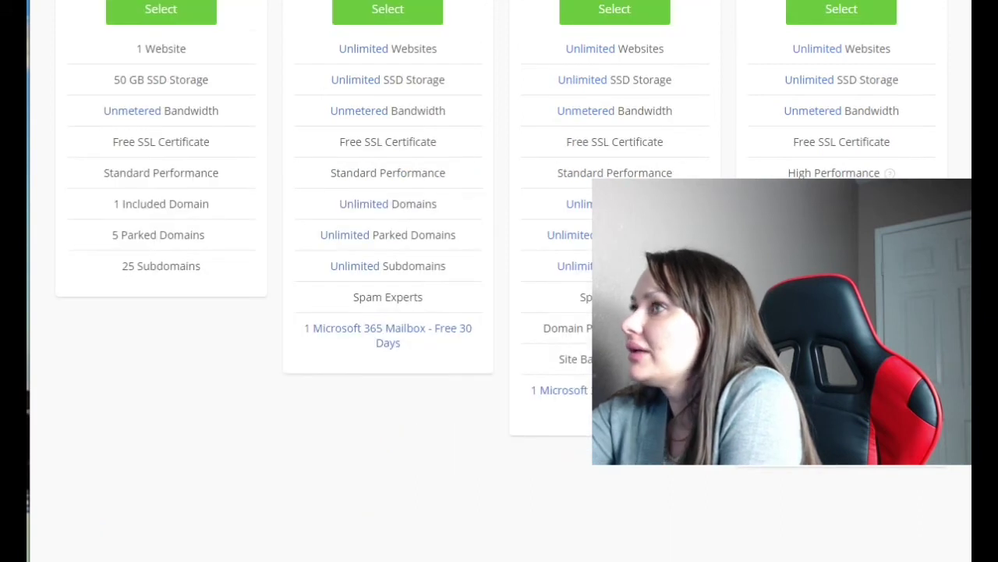
scroll(615, 86, "up", 1)
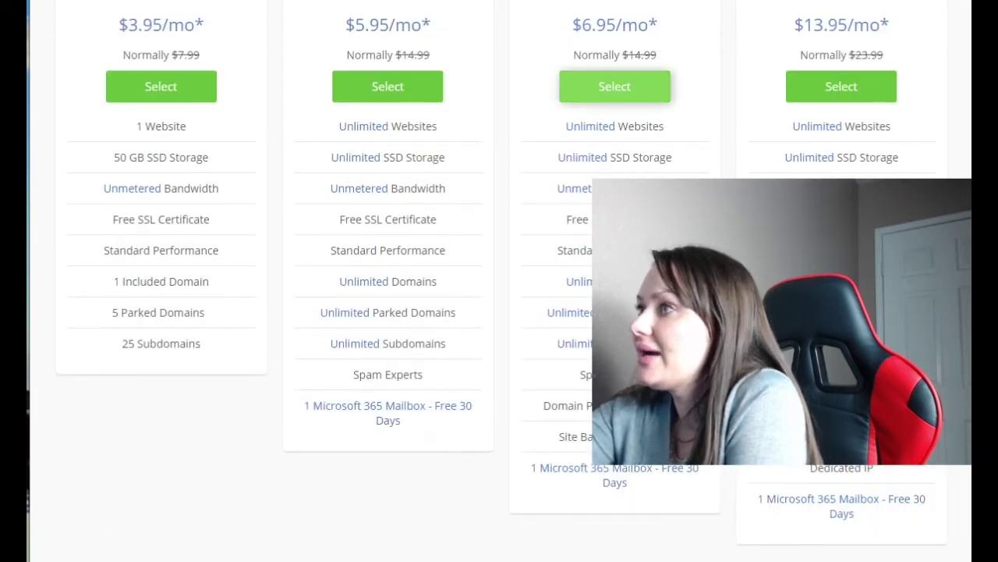
scroll(615, 86, "down", 1)
scroll(499, 280, "up", 3)
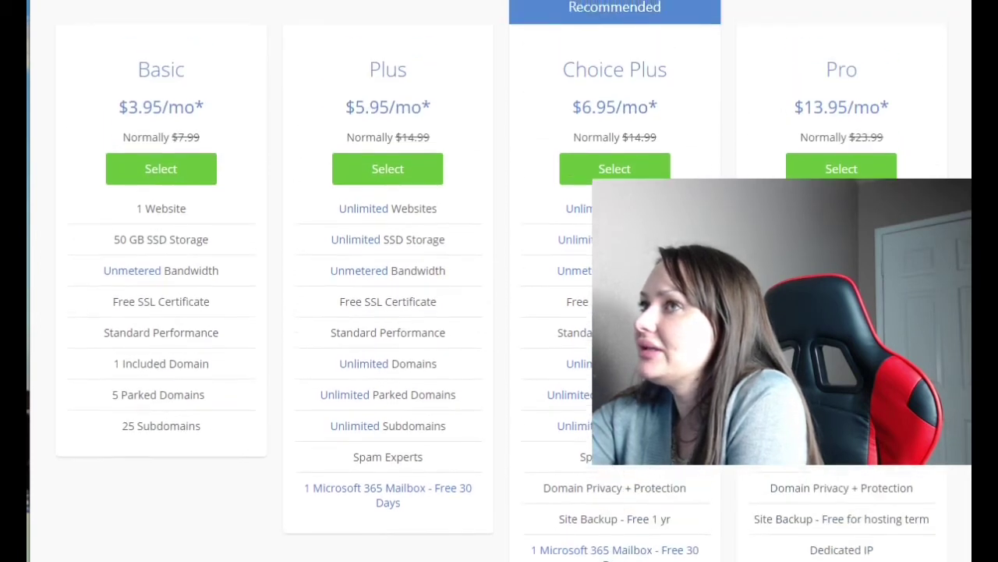
scroll(499, 281, "down", 1)
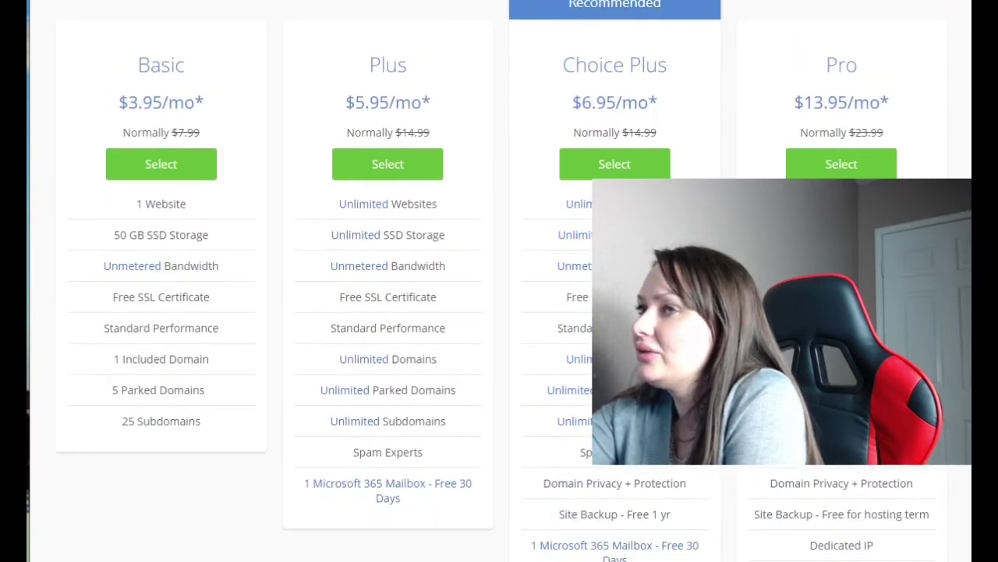
scroll(499, 280, "down", 1)
scroll(499, 281, "up", 1)
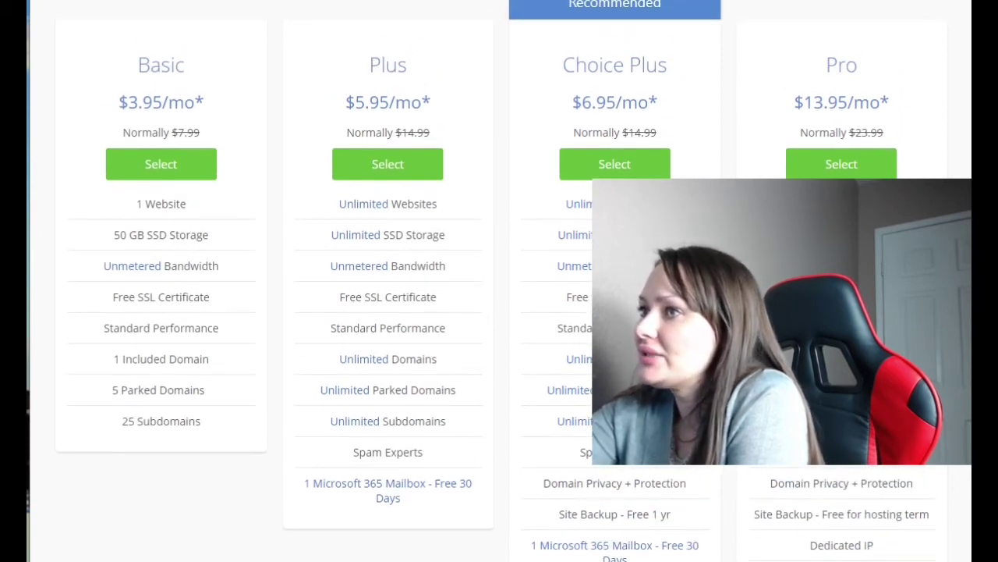
scroll(499, 281, "down", 2)
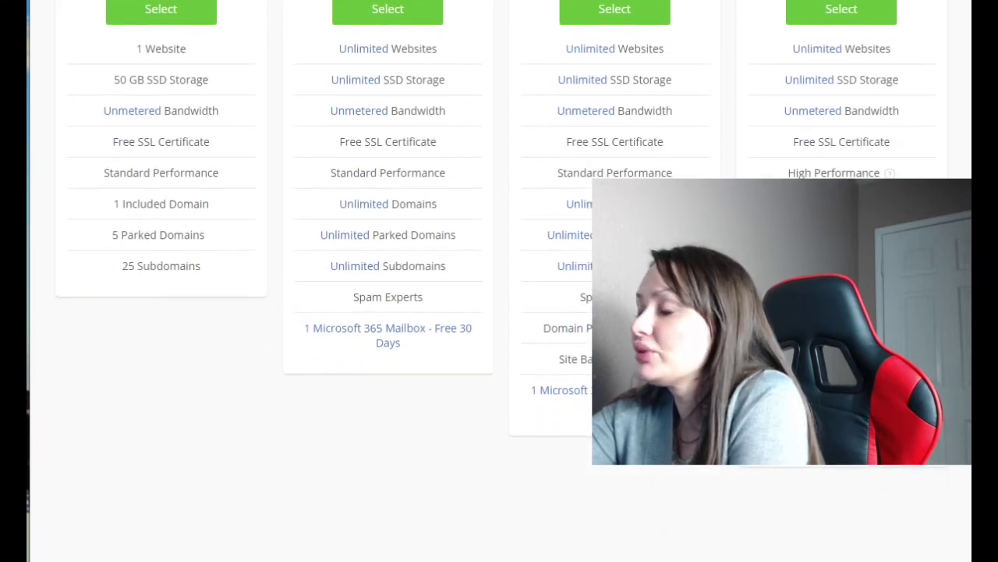
Open the VPS hosting offer and compare the prices and specifications of its Standard, Enhanced and Ultimate plans
scroll(499, 281, "up", 10)
mouse_move(181, 43)
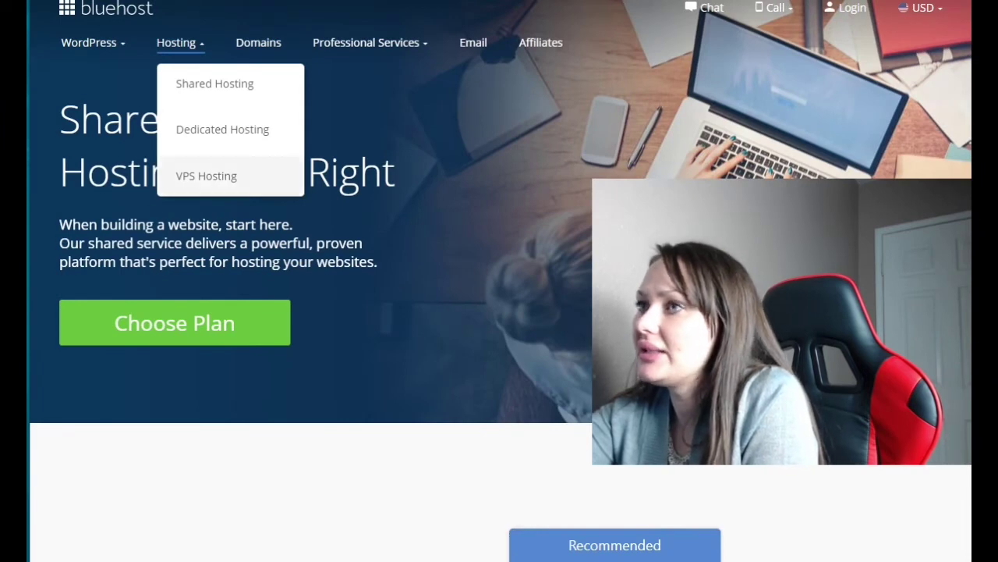
left_click(206, 176)
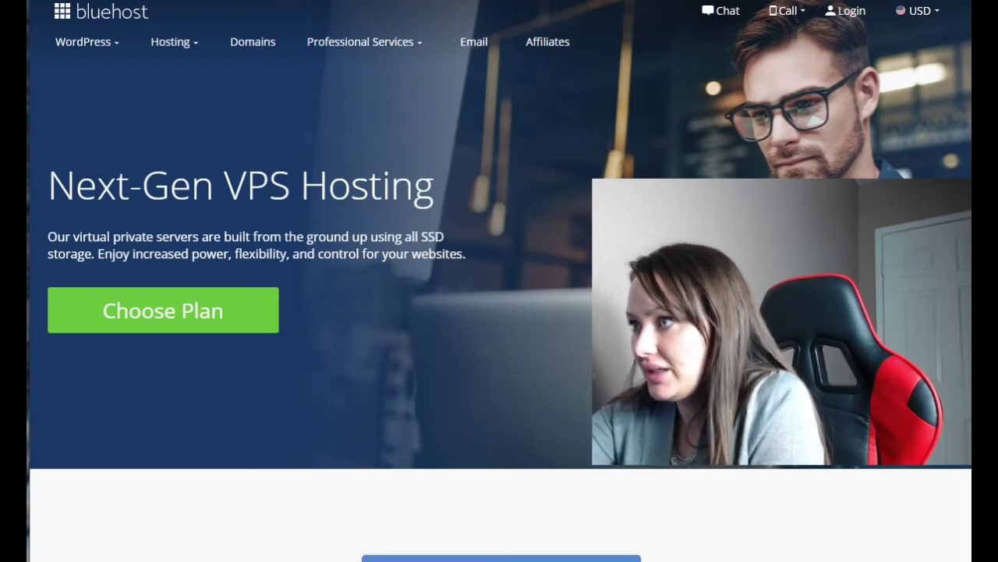
scroll(499, 281, "down", 5)
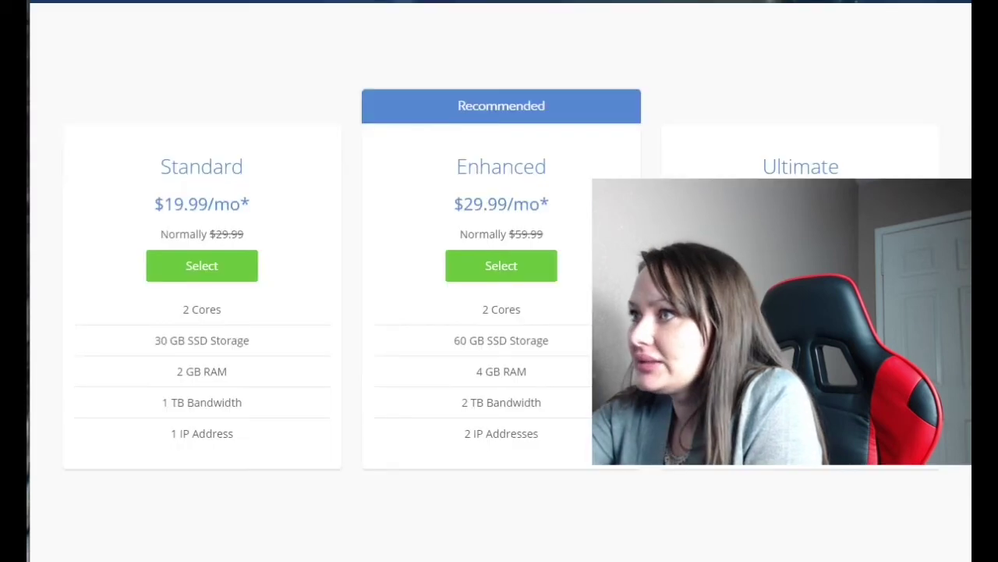
scroll(499, 281, "down", 1)
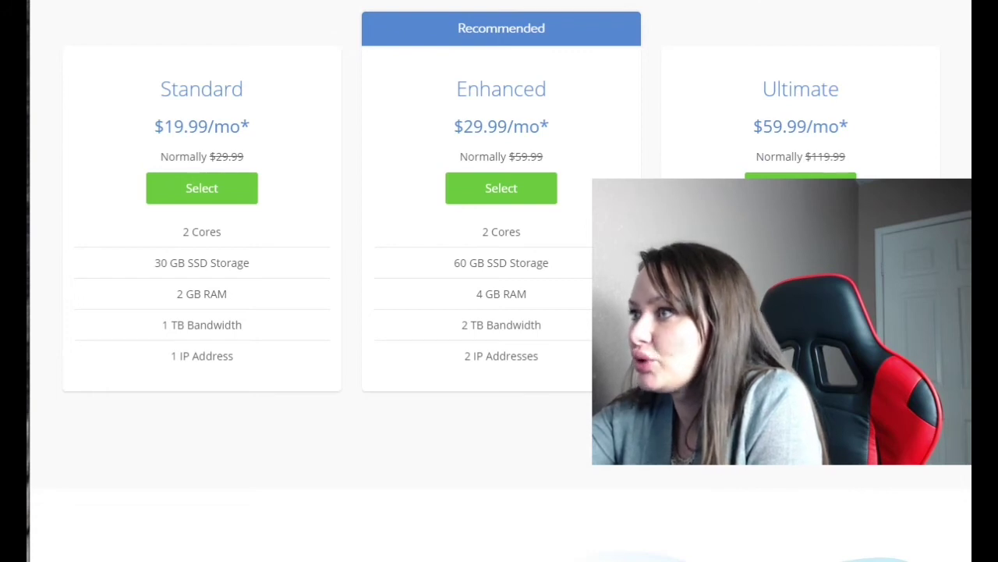
scroll(499, 281, "up", 2)
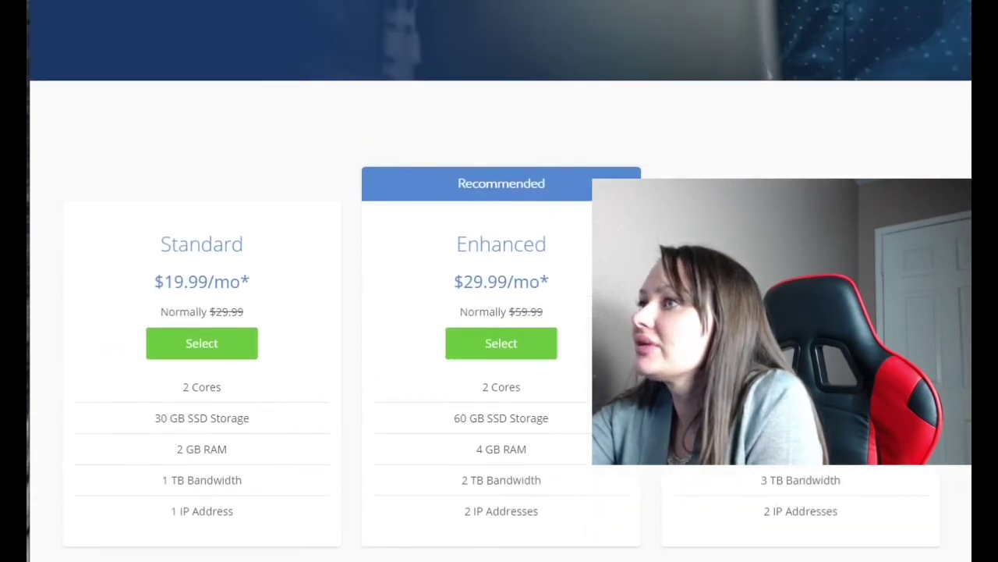
scroll(499, 281, "up", 1)
scroll(499, 280, "down", 4)
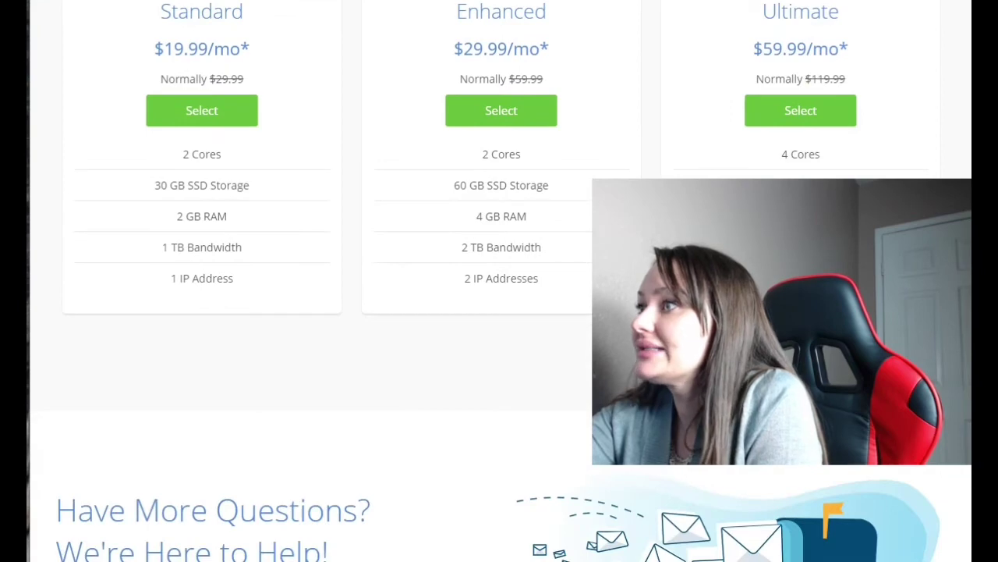
scroll(499, 281, "up", 8)
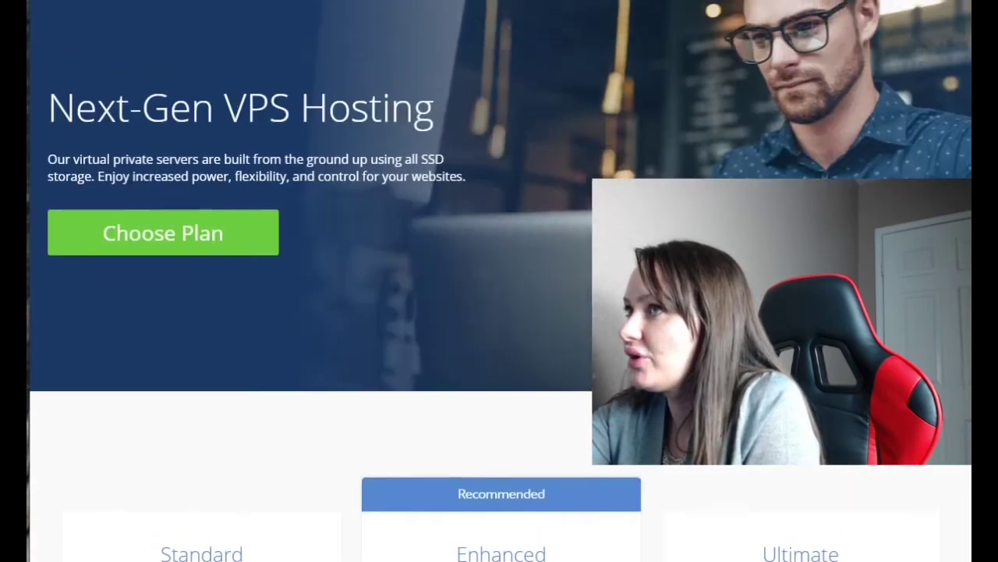
Open the dedicated hosting offer and review its plans with their monthly prices
mouse_move(174, 41)
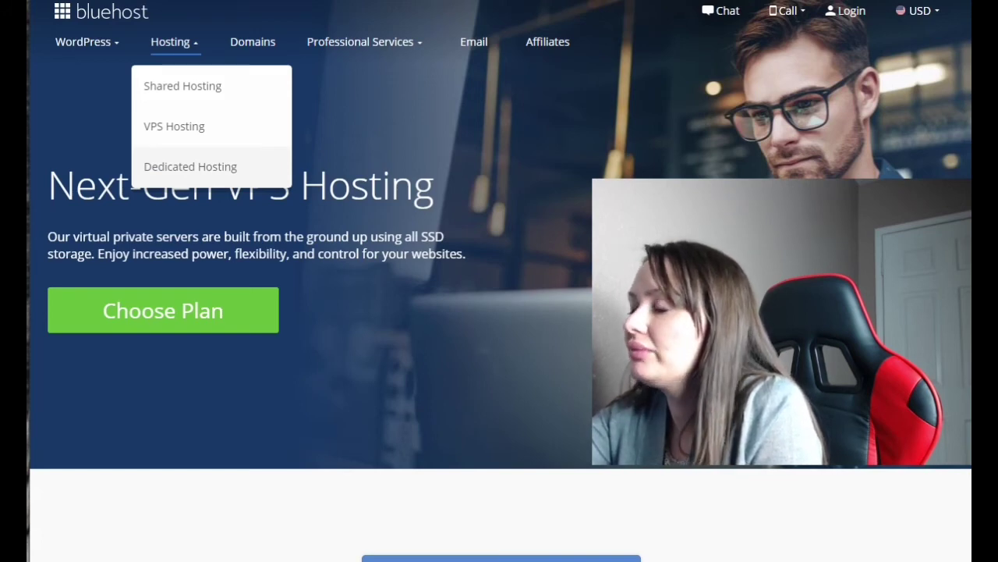
left_click(191, 166)
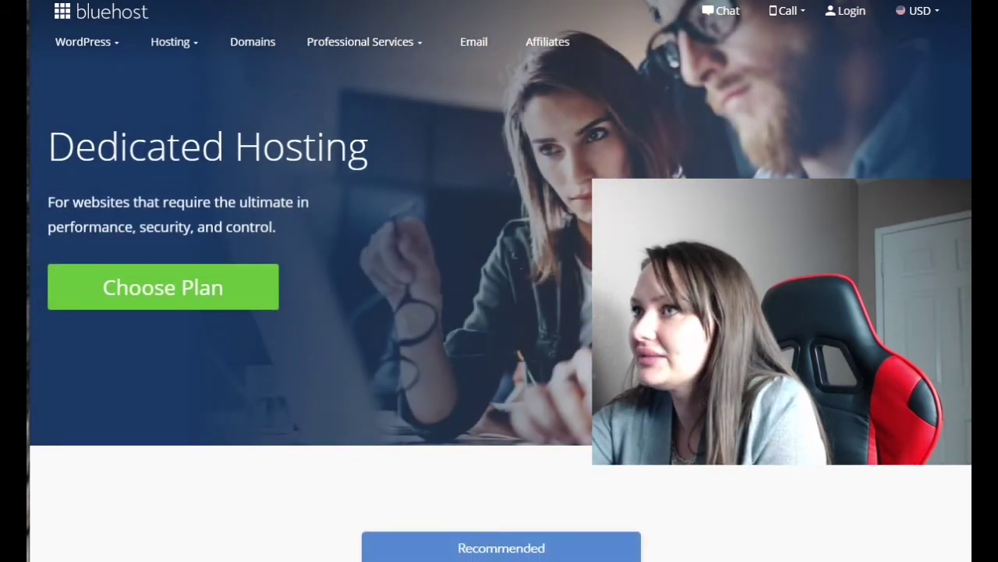
scroll(499, 280, "down", 1)
scroll(499, 281, "down", 1)
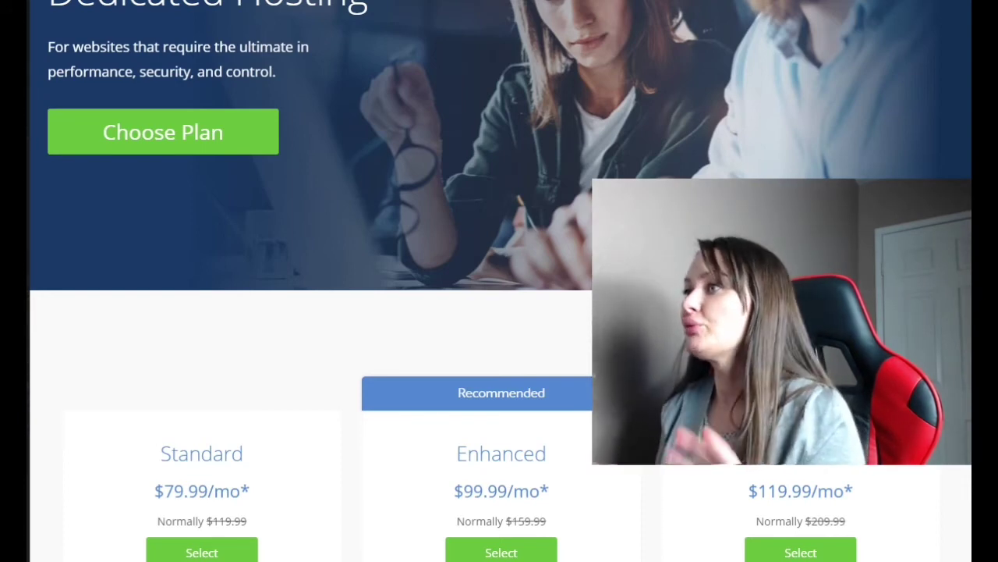
scroll(312, 281, "down", 6)
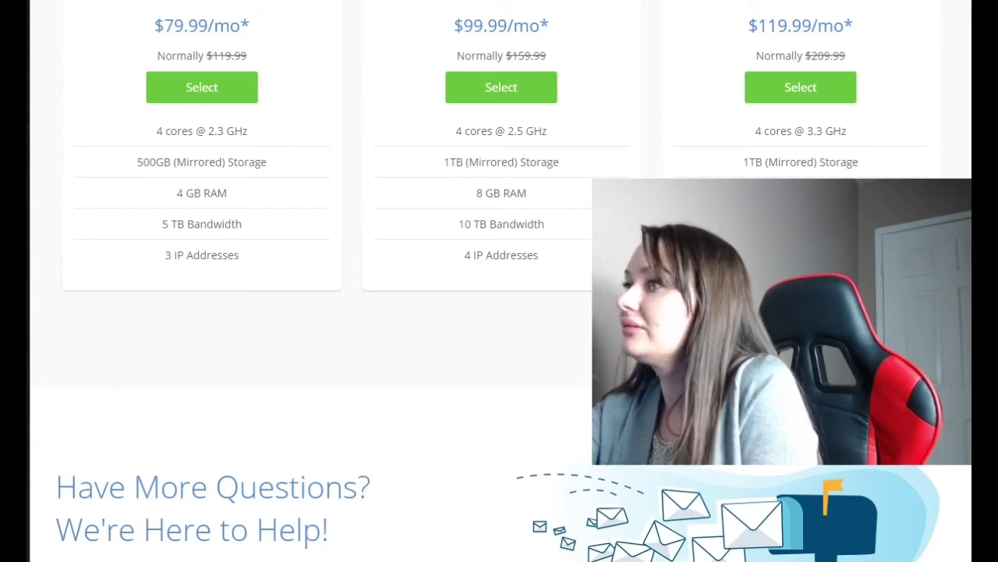
scroll(312, 281, "up", 6)
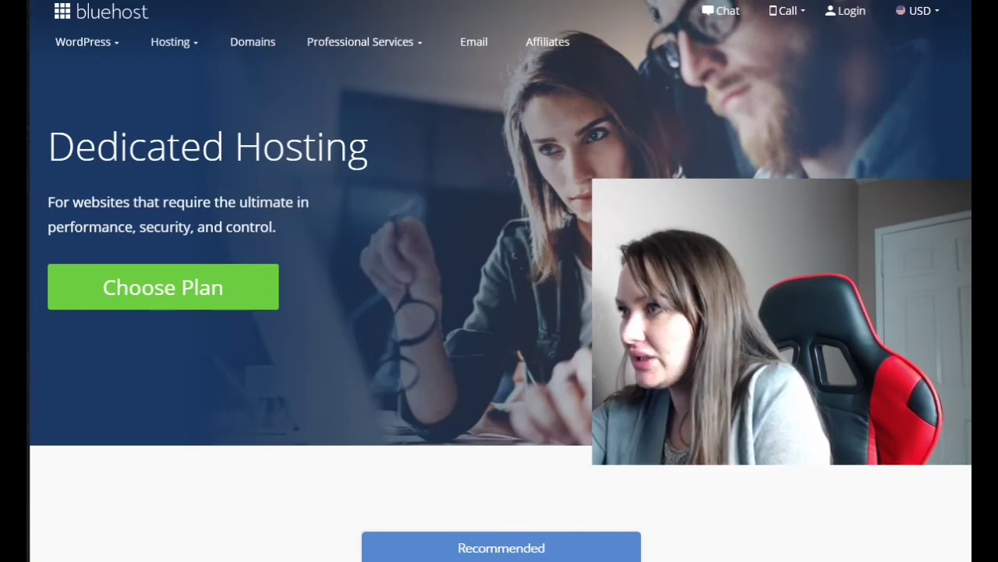
Compare the cores, storage, RAM, bandwidth and IP addresses of the Standard, Enhanced and Premium dedicated hosting plans
scroll(312, 281, "down", 4)
scroll(312, 281, "down", 3)
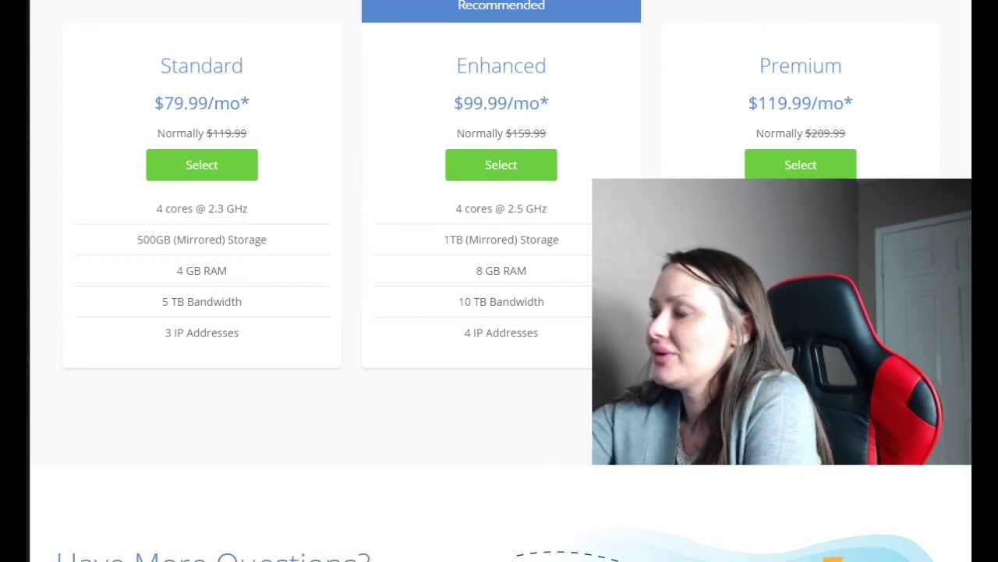
scroll(501, 242, "up", 1)
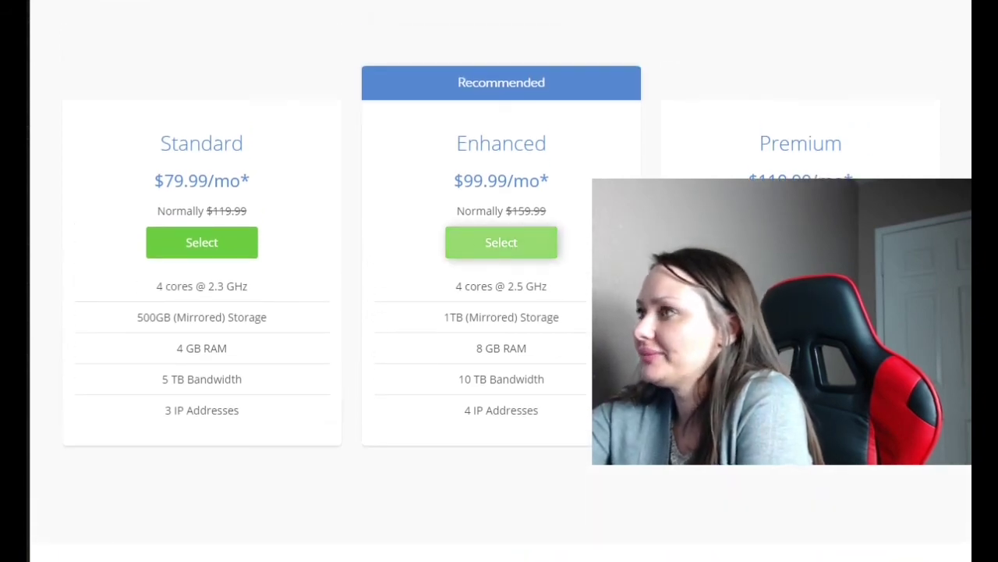
scroll(500, 242, "down", 3)
scroll(501, 242, "up", 2)
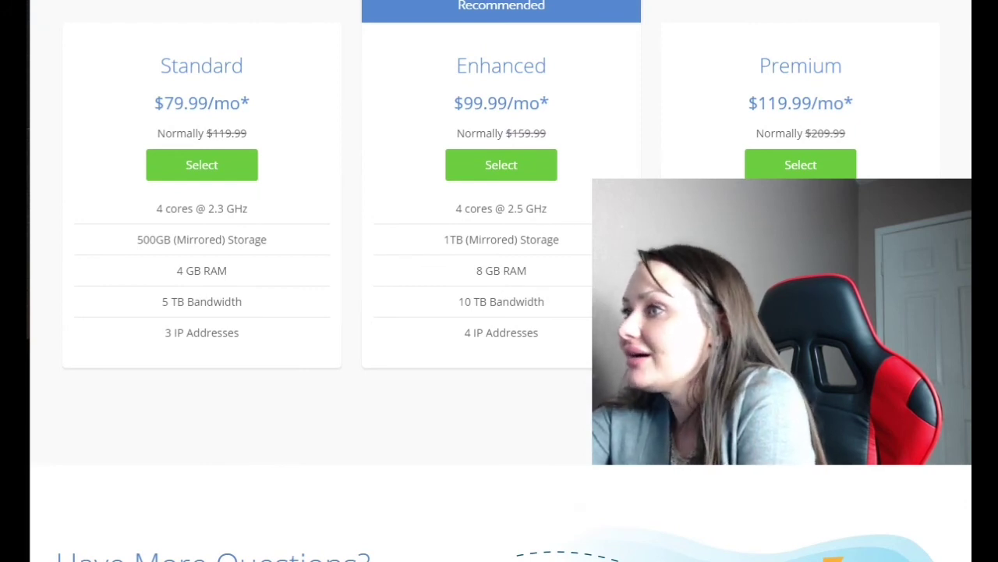
scroll(499, 281, "up", 7)
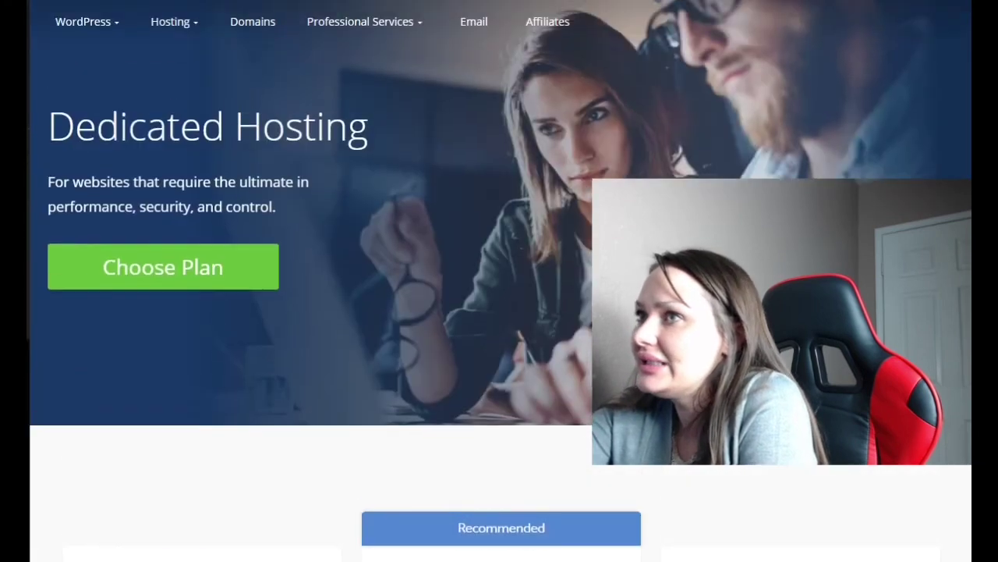
mouse_move(174, 41)
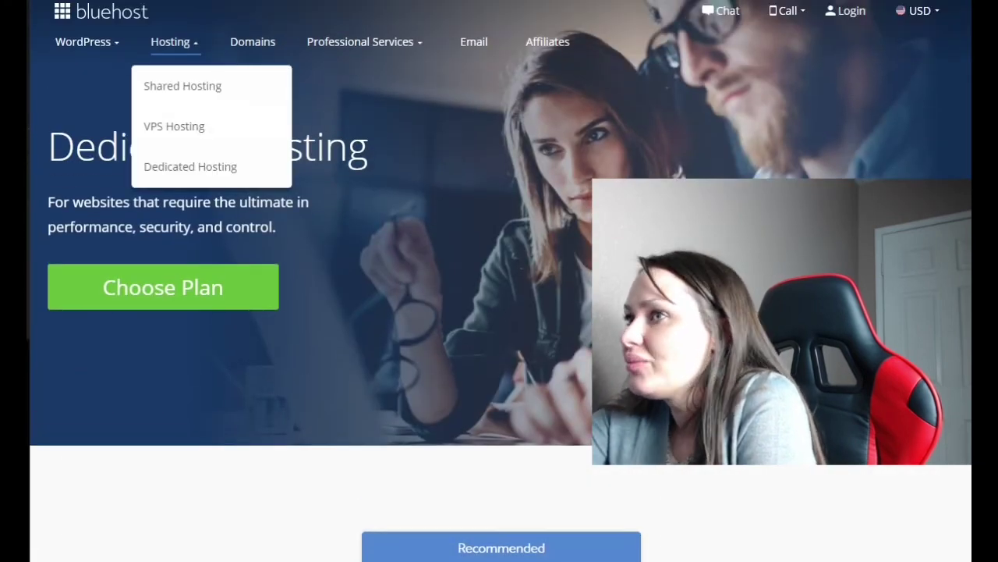
scroll(499, 281, "down", 5)
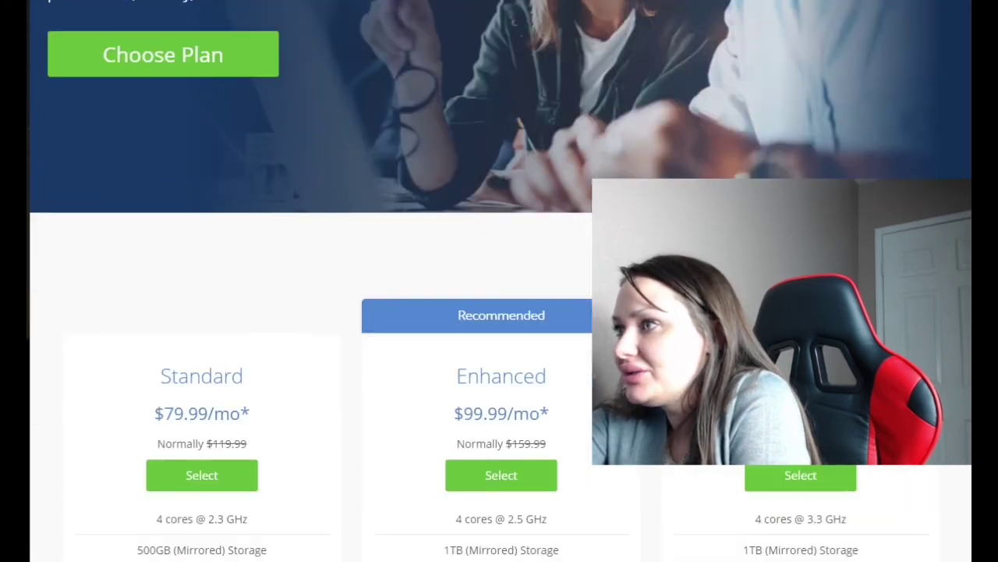
scroll(499, 281, "down", 3)
scroll(500, 280, "up", 7)
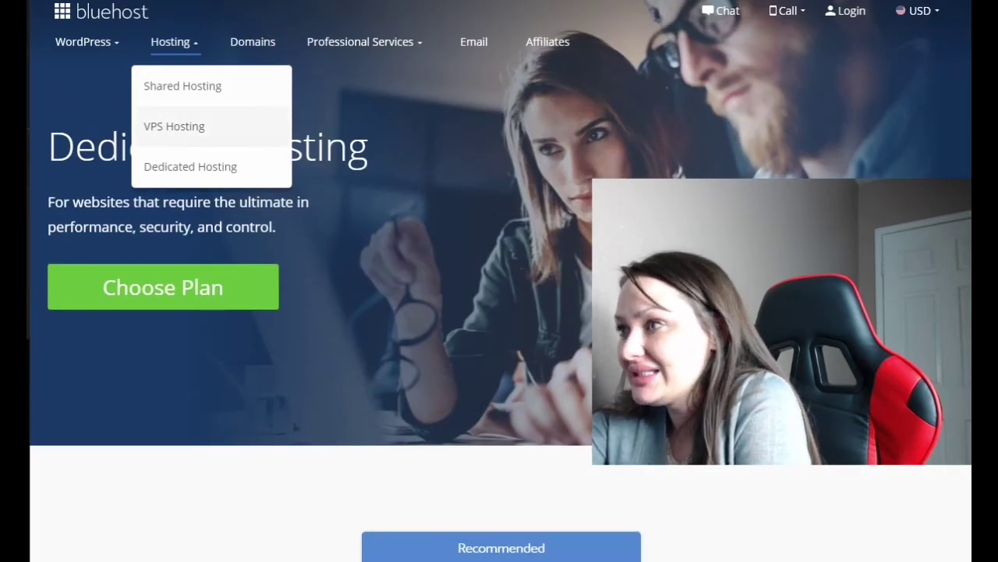
Return to the VPS hosting offer and review its plan prices and specifications against dedicated hosting
left_click(174, 126)
scroll(499, 281, "down", 5)
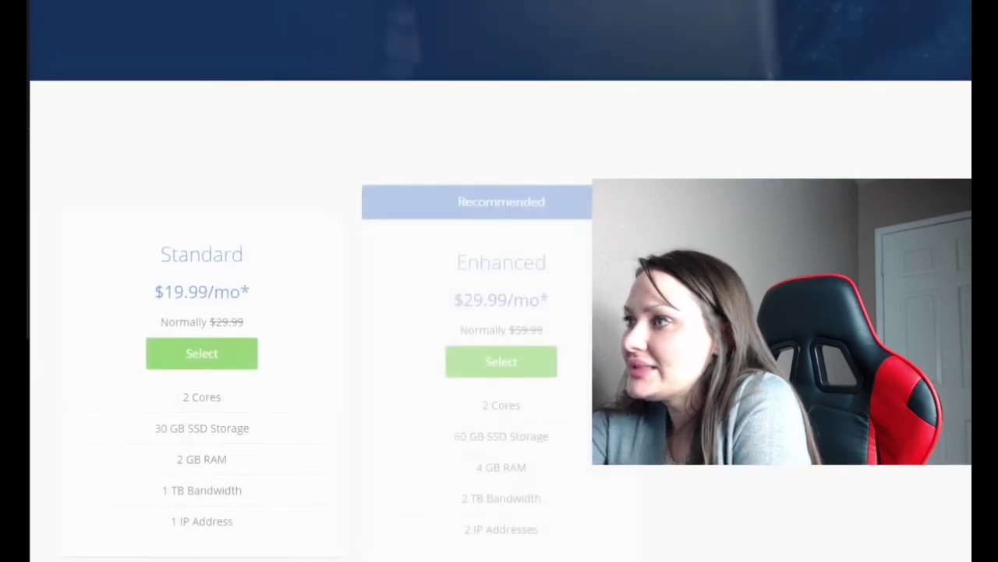
scroll(499, 281, "down", 4)
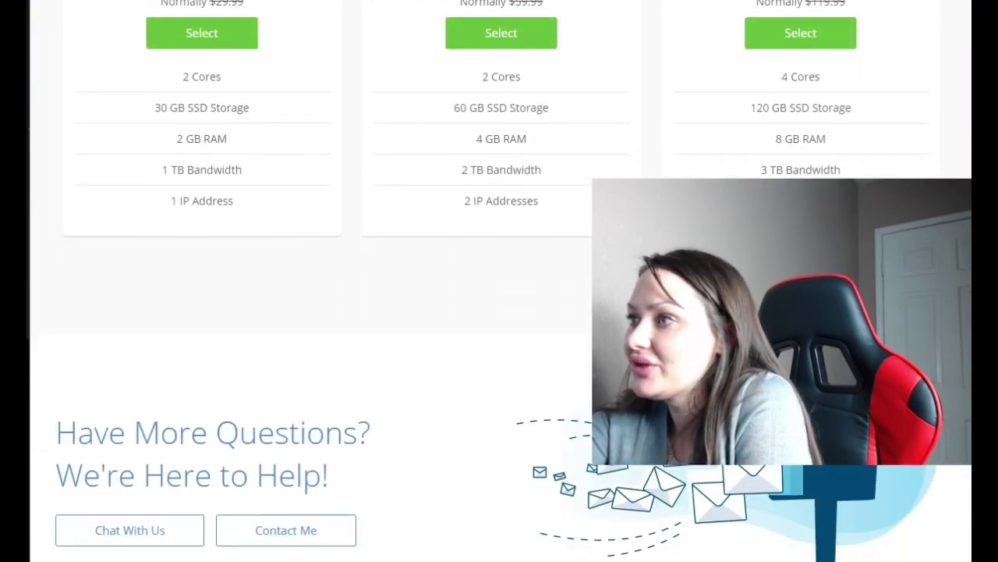
scroll(499, 281, "up", 6)
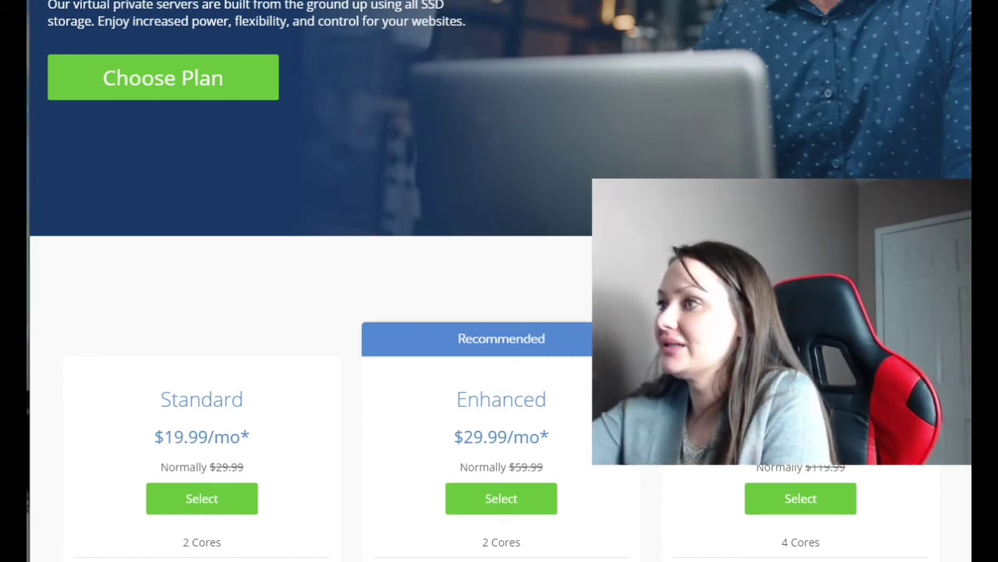
scroll(312, 312, "down", 2)
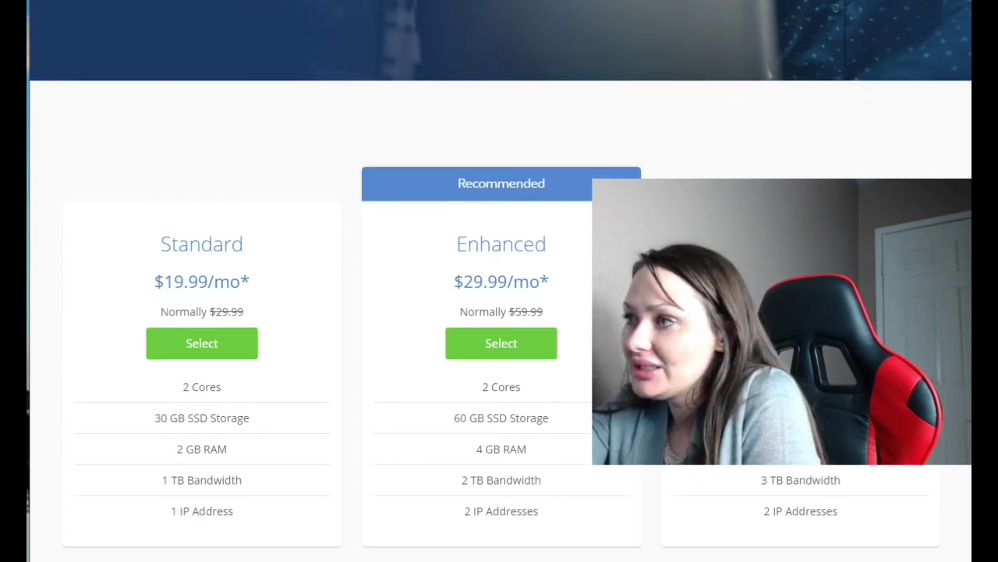
scroll(499, 281, "up", 5)
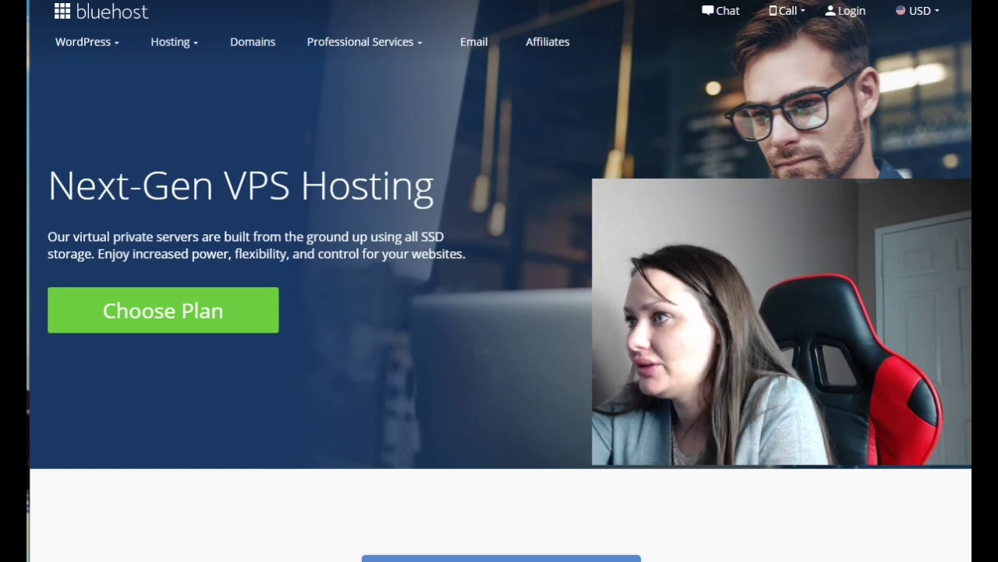
Return to the shared hosting offer and review the prices and features of the Basic, Plus, Choice Plus and Pro plans
mouse_move(172, 41)
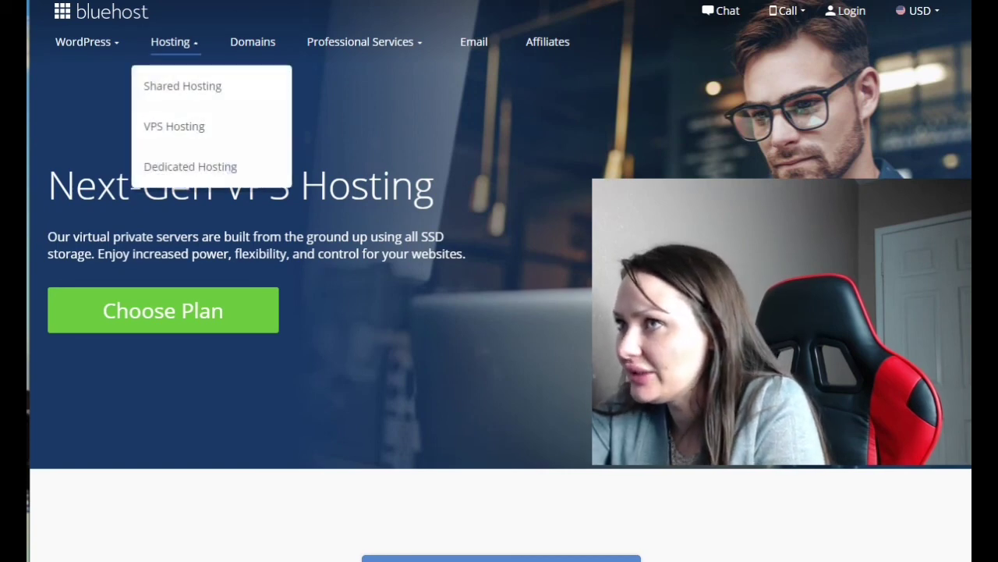
left_click(182, 86)
scroll(312, 281, "down", 7)
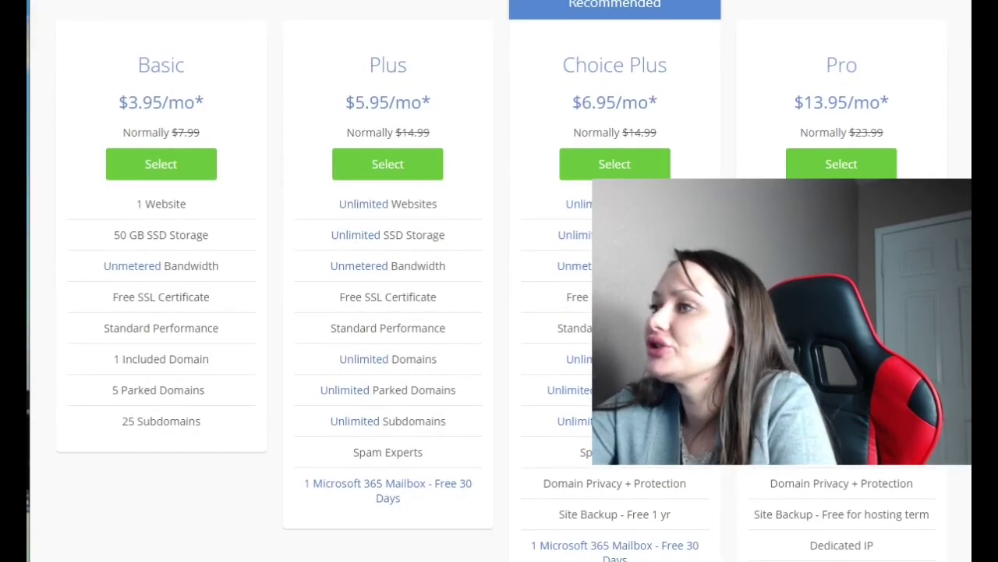
scroll(500, 281, "down", 2)
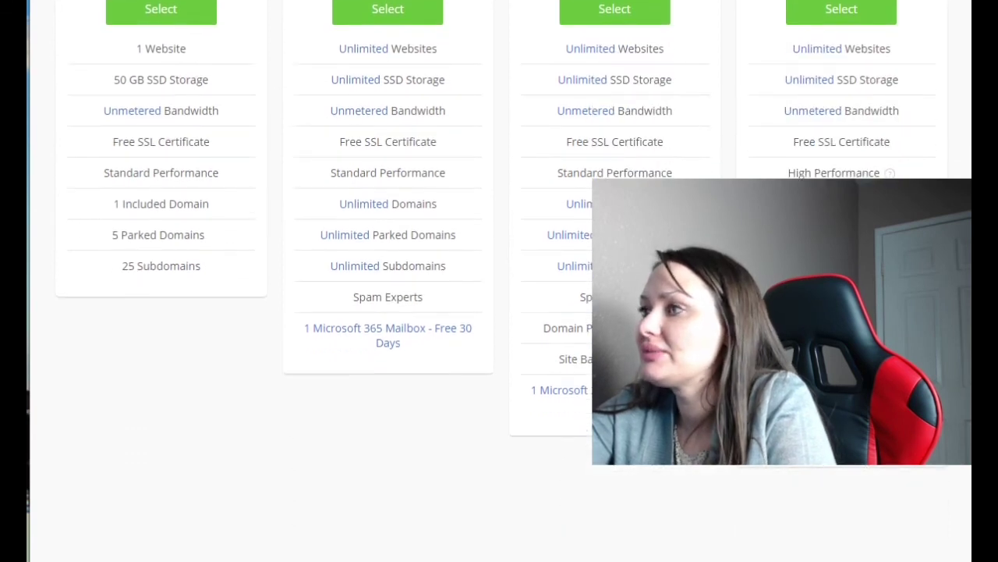